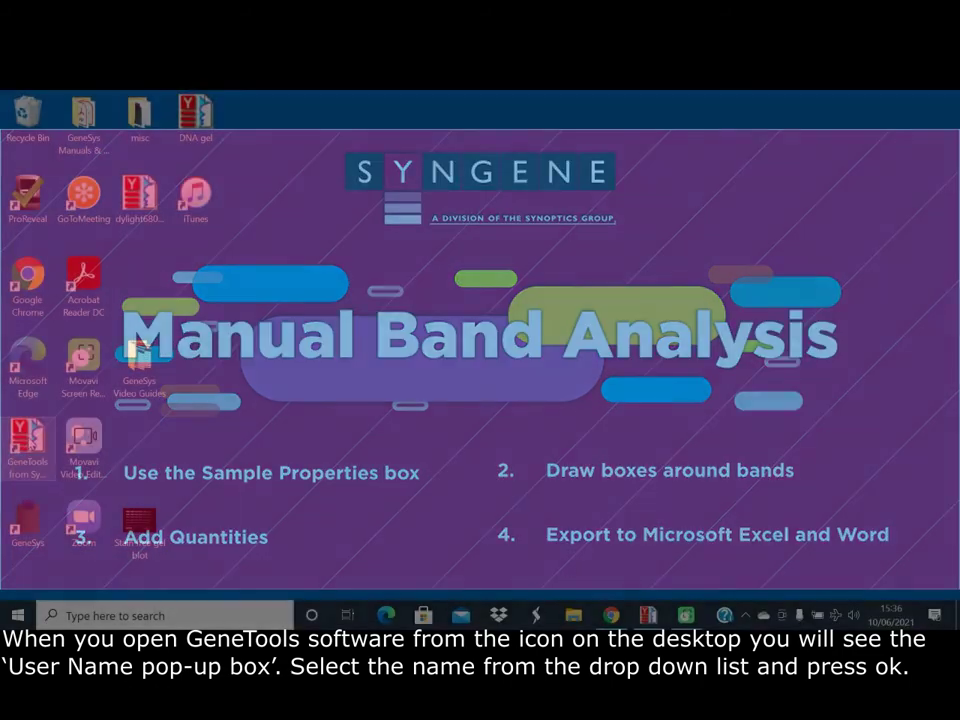
Launch GeneTools from its desktop shortcut.
double_click(28, 440)
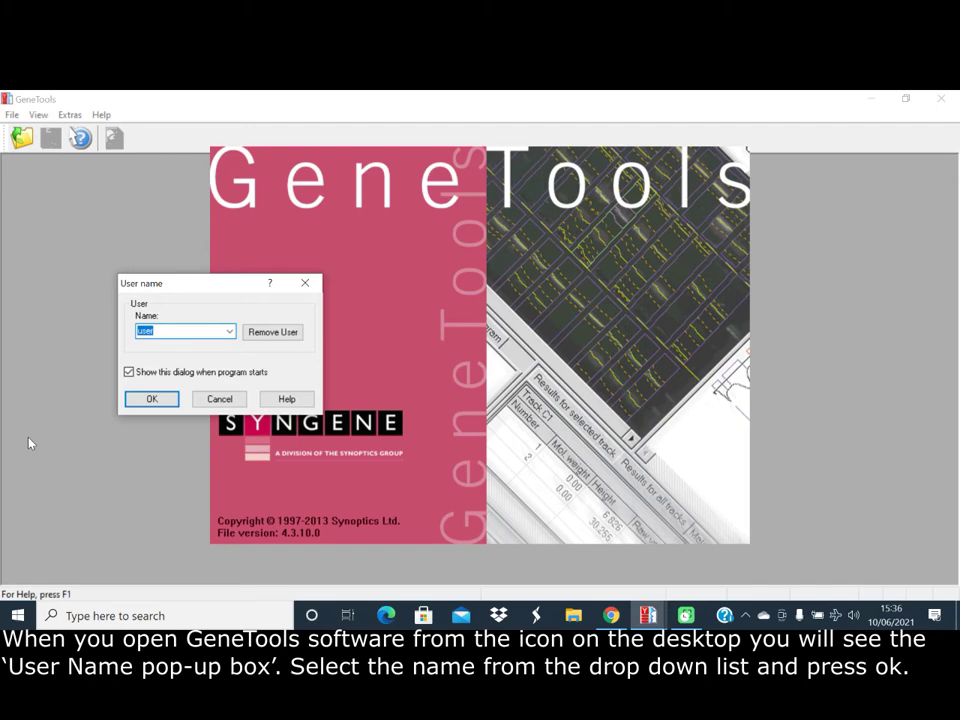
Keep the default user name and confirm it to enter the main window.
click(229, 332)
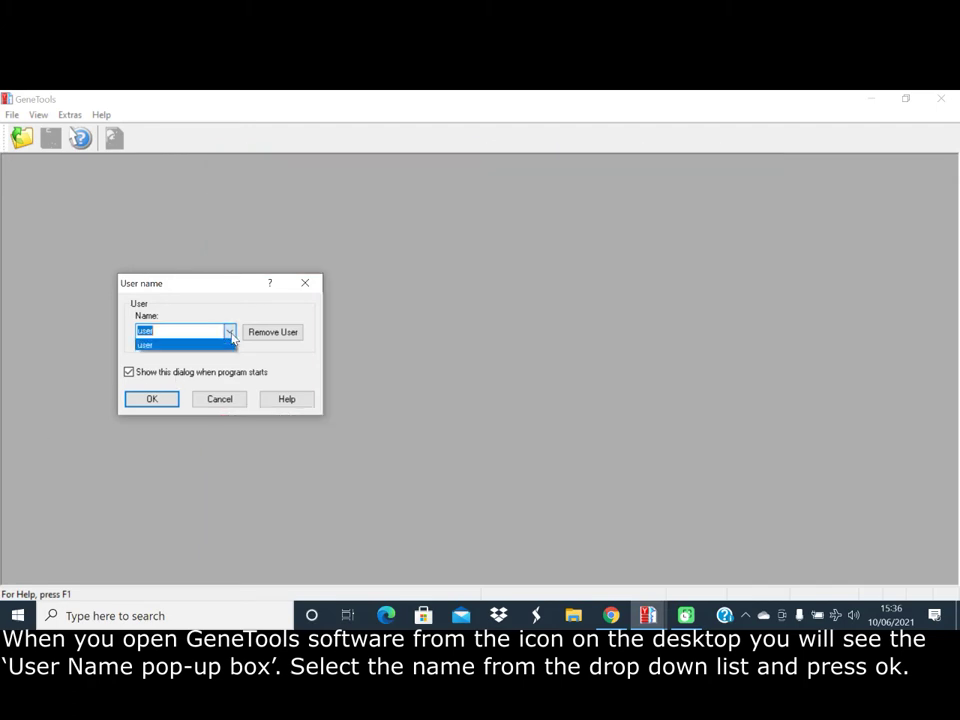
click(229, 343)
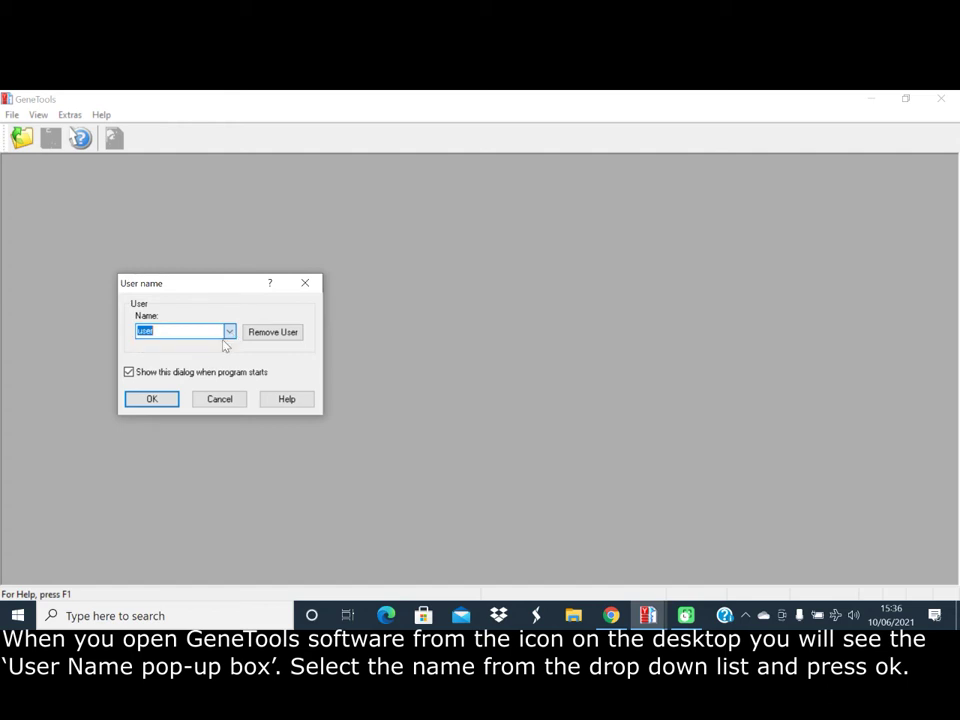
click(155, 399)
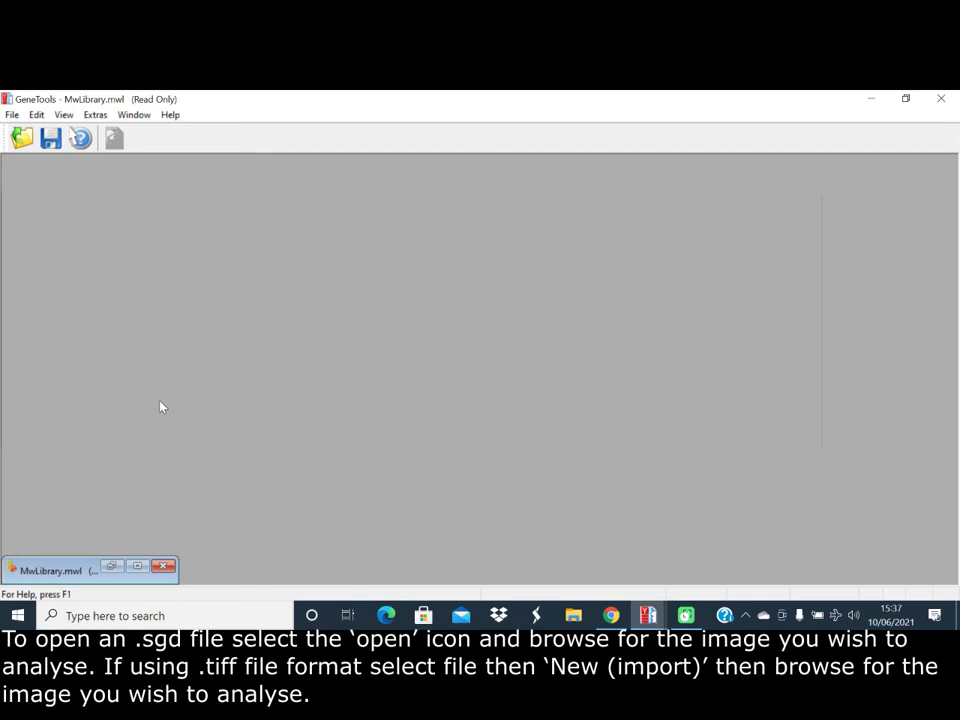
Look for the 100bp DNA gel image via Open and File > New (Import), cancelling both dialogs.
click(22, 138)
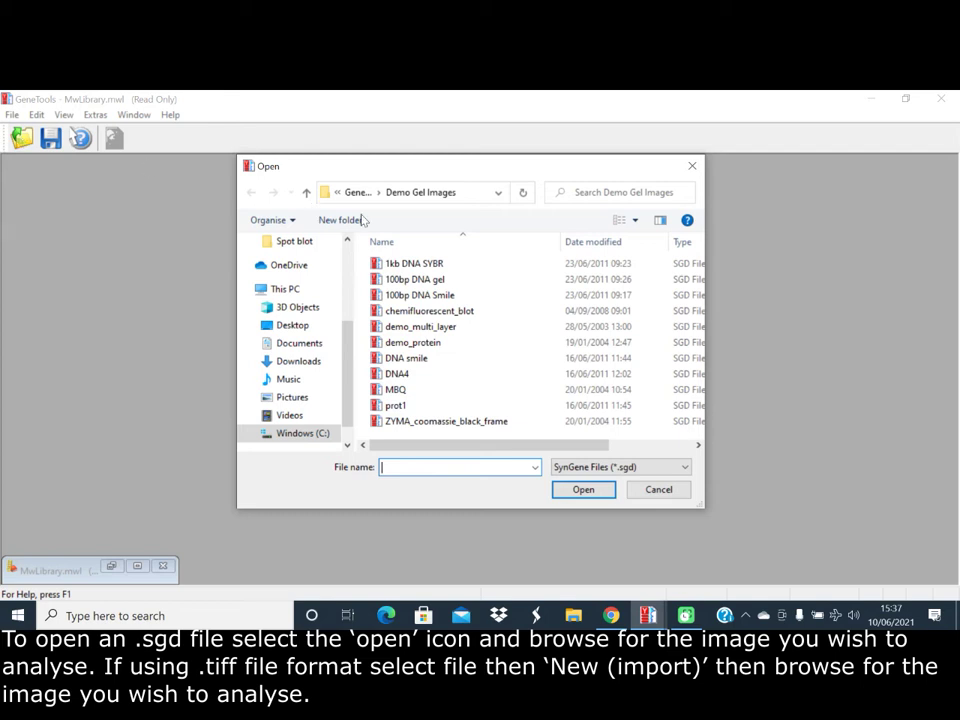
click(657, 490)
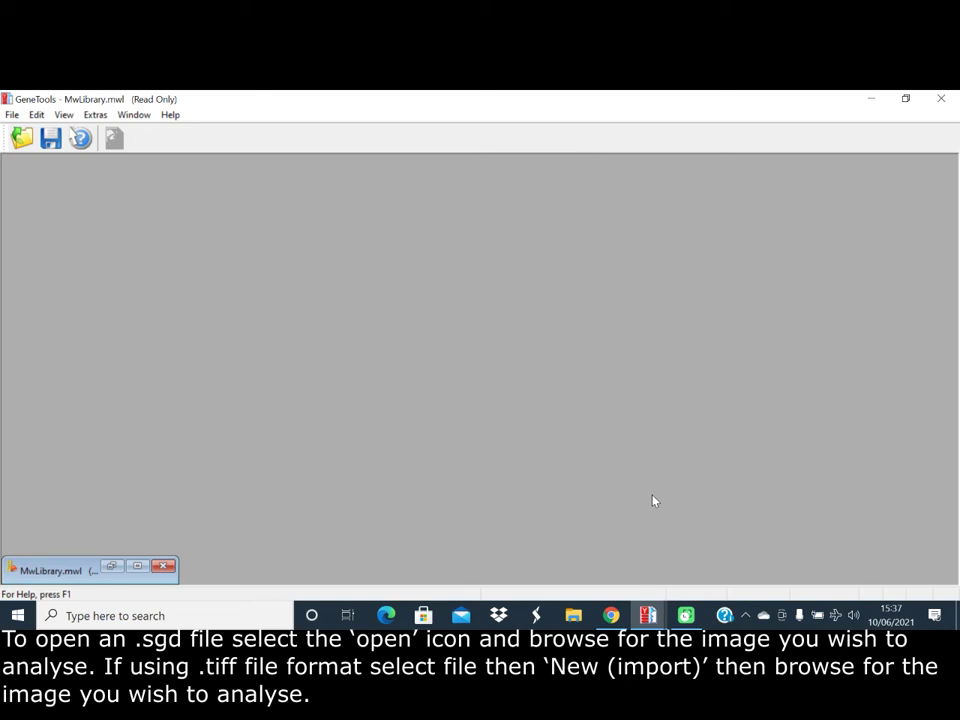
click(13, 115)
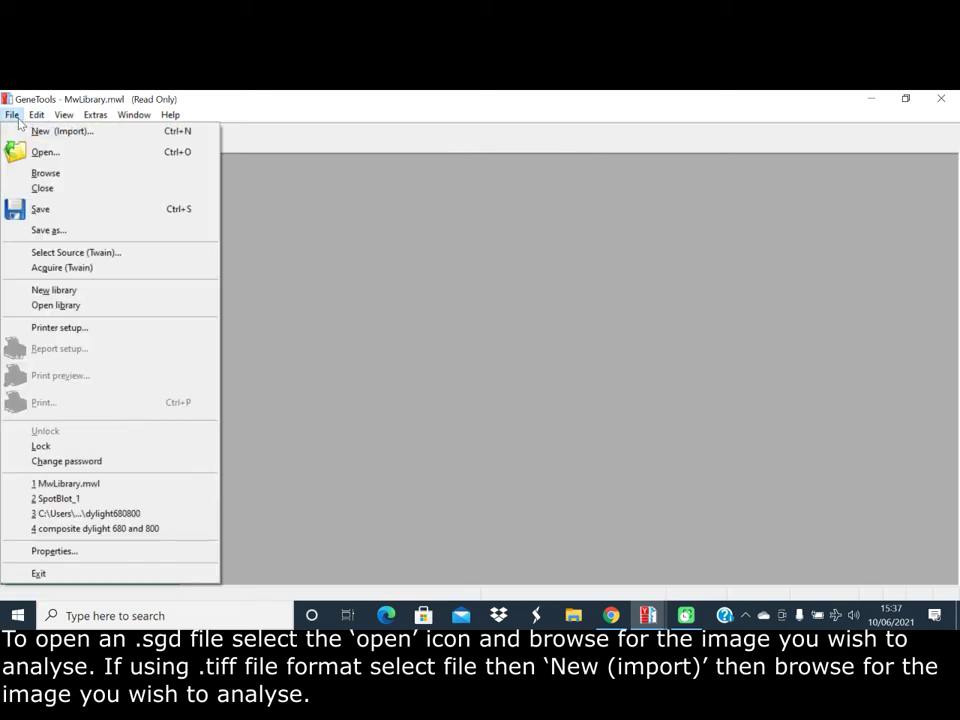
click(29, 132)
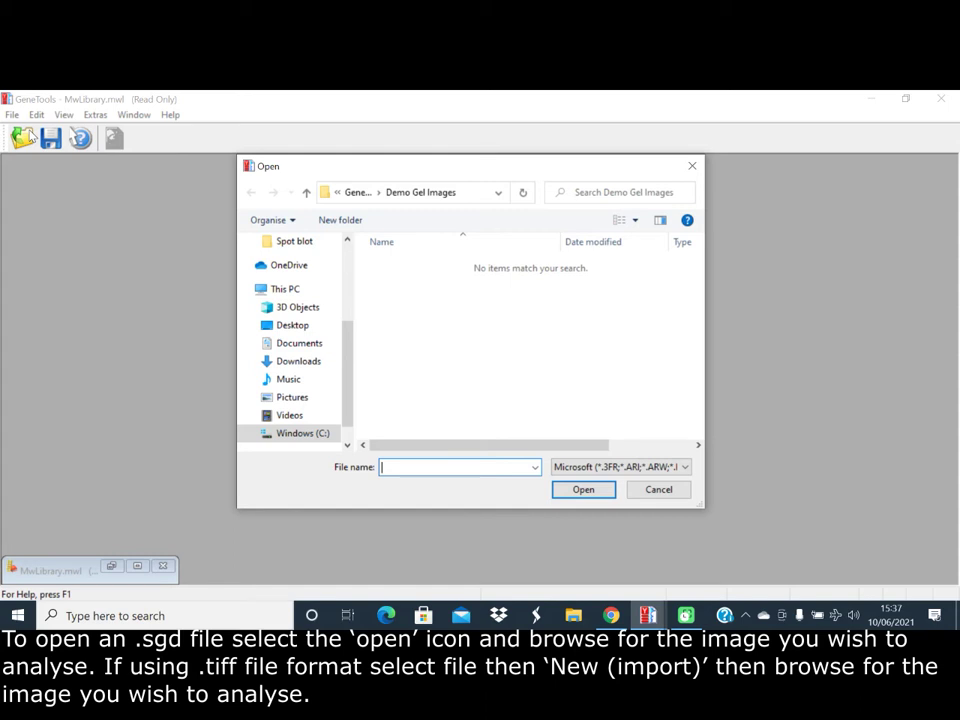
click(660, 490)
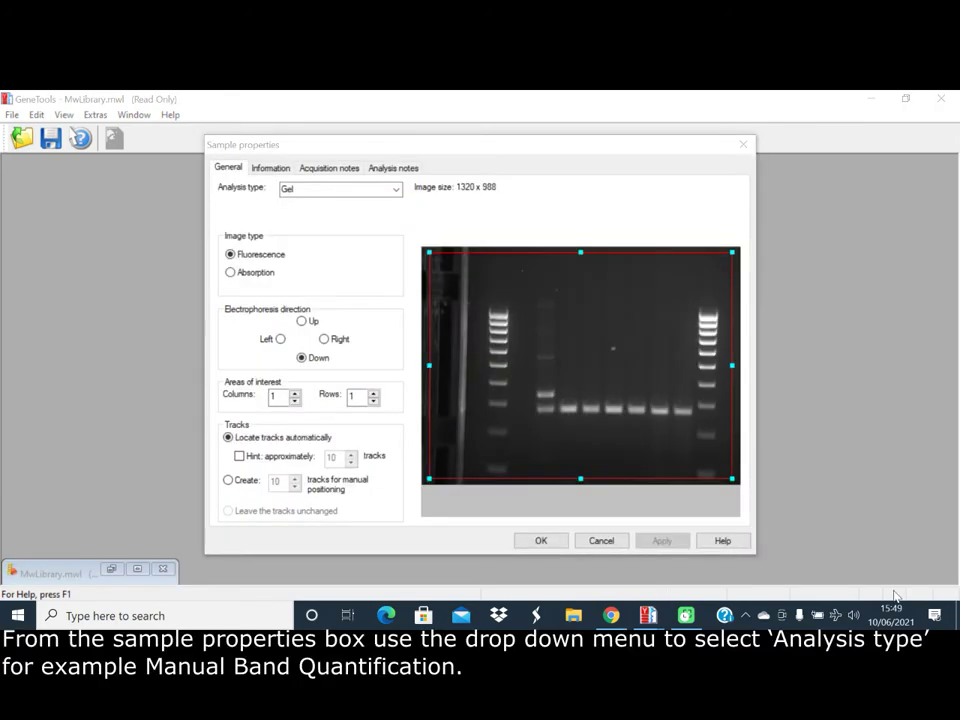
Set the analysis type to Manual Band Quantification and accept the sample properties.
click(396, 189)
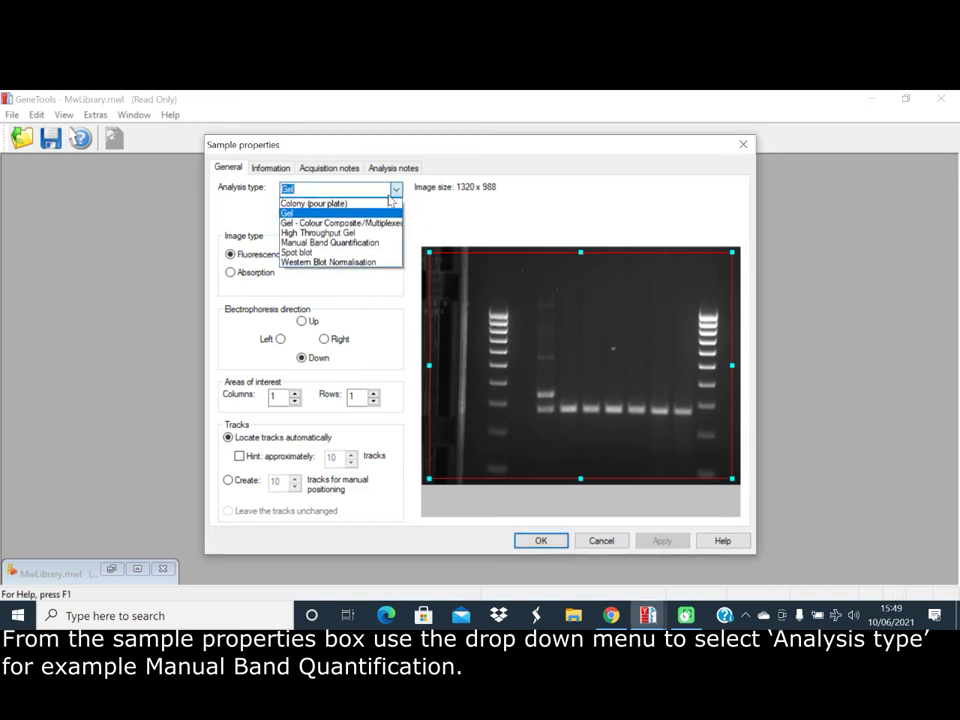
click(353, 243)
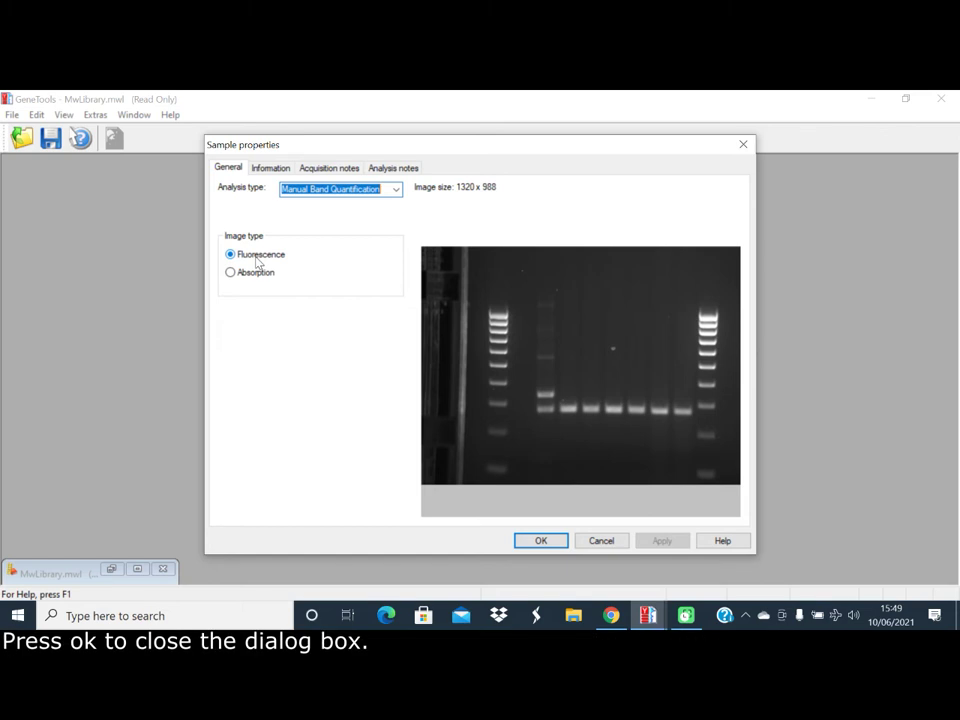
click(529, 547)
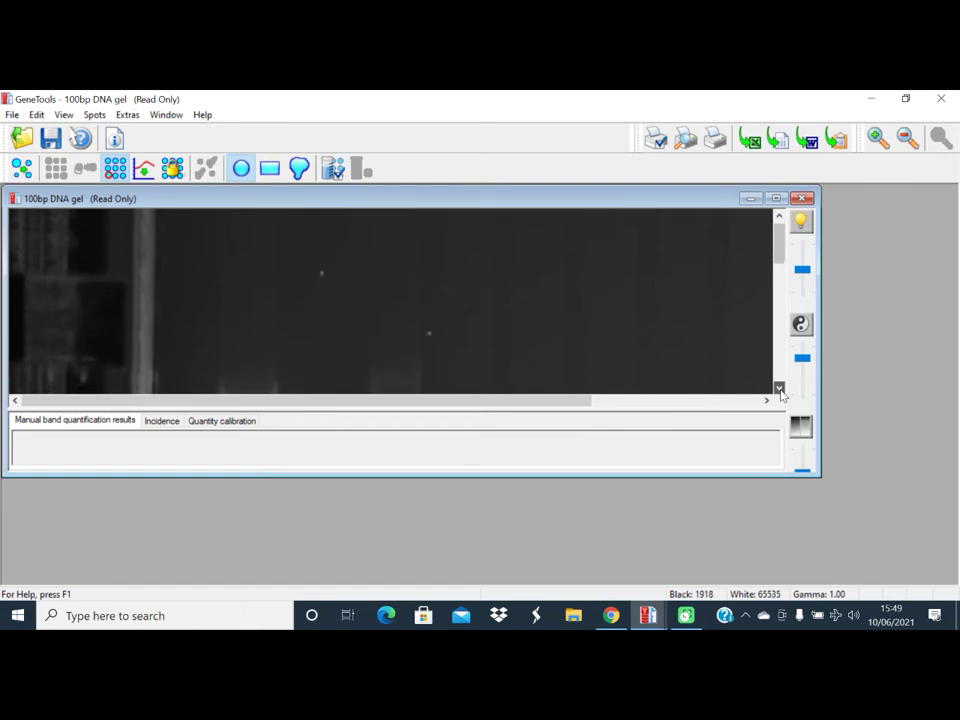
Scroll the gel down and zoom out twice to show all lanes and both ladders.
click(780, 390)
drag(781, 254, 788, 329)
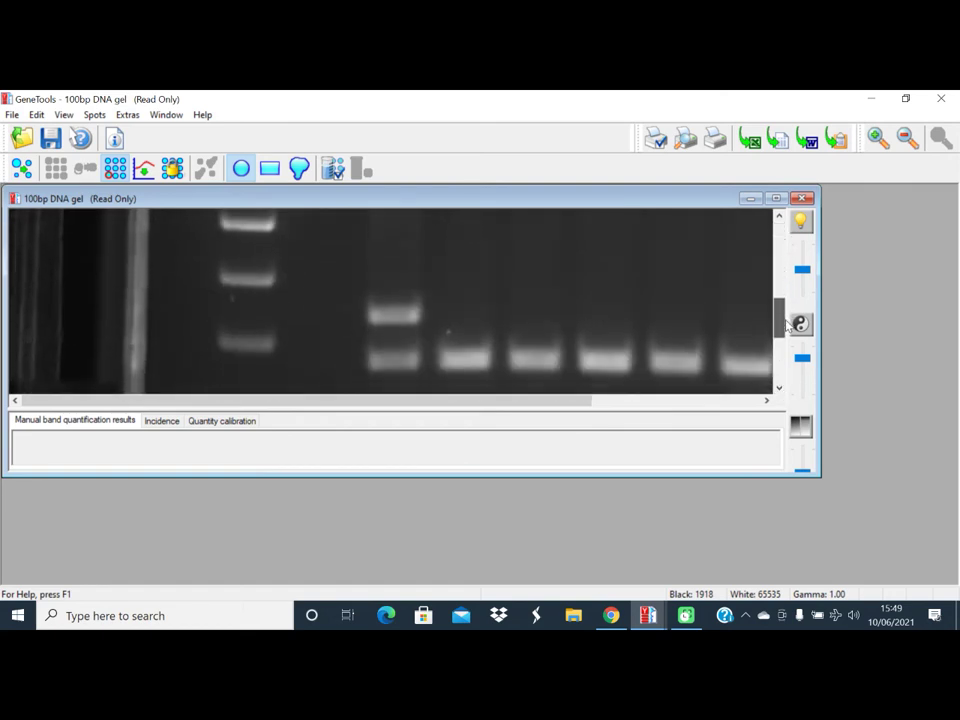
click(906, 140)
click(906, 140)
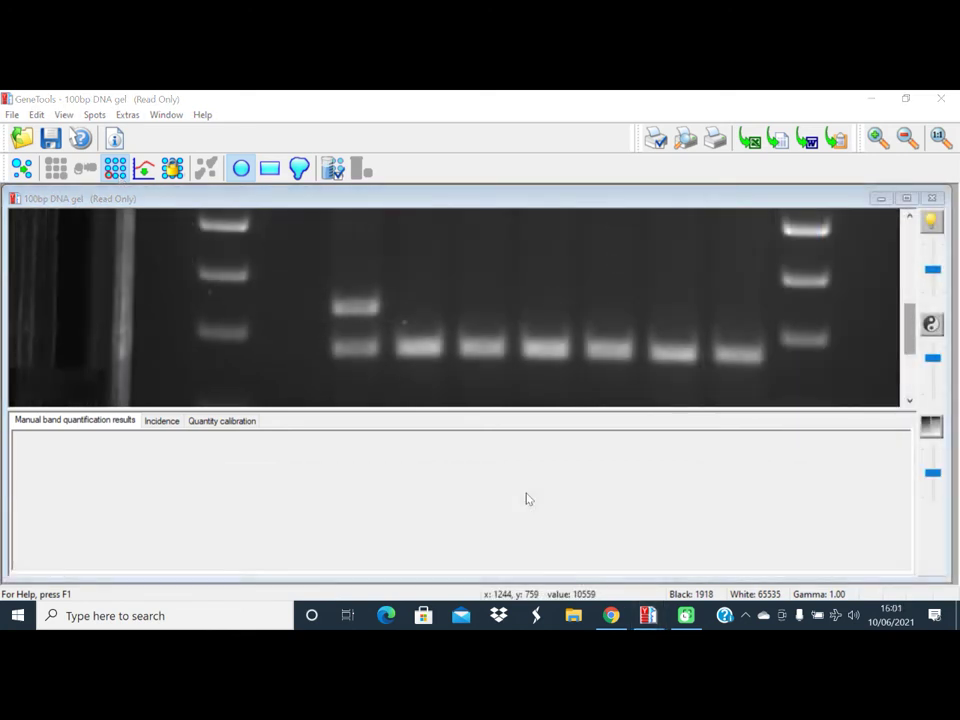
click(503, 470)
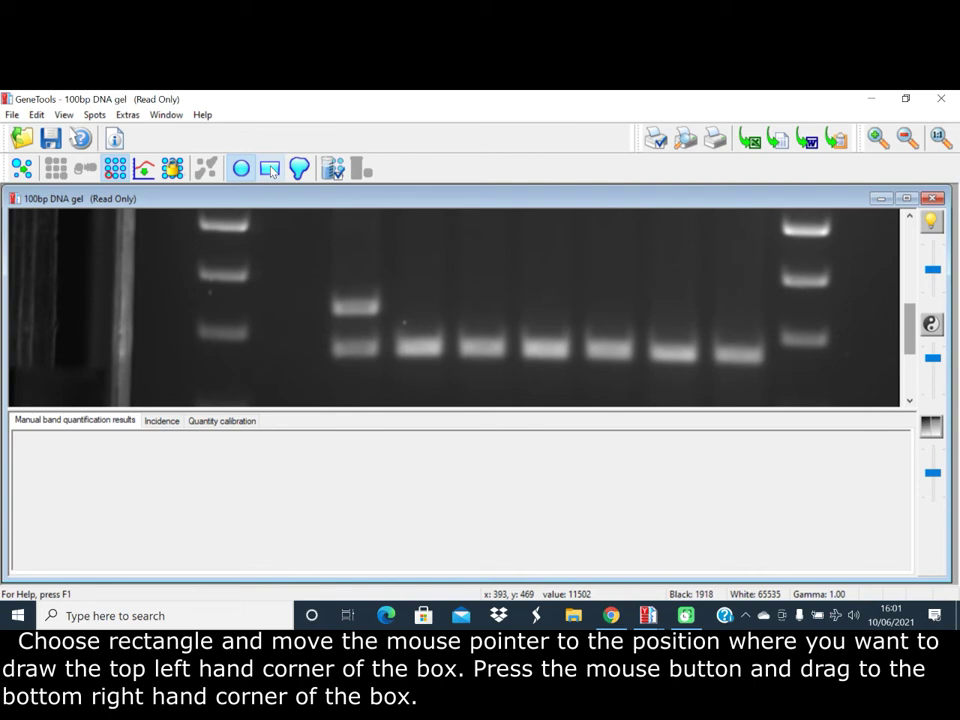
Draw a rectangle around lane 3's lower band as Spot 1 and add a matching Spot 2 box.
click(270, 169)
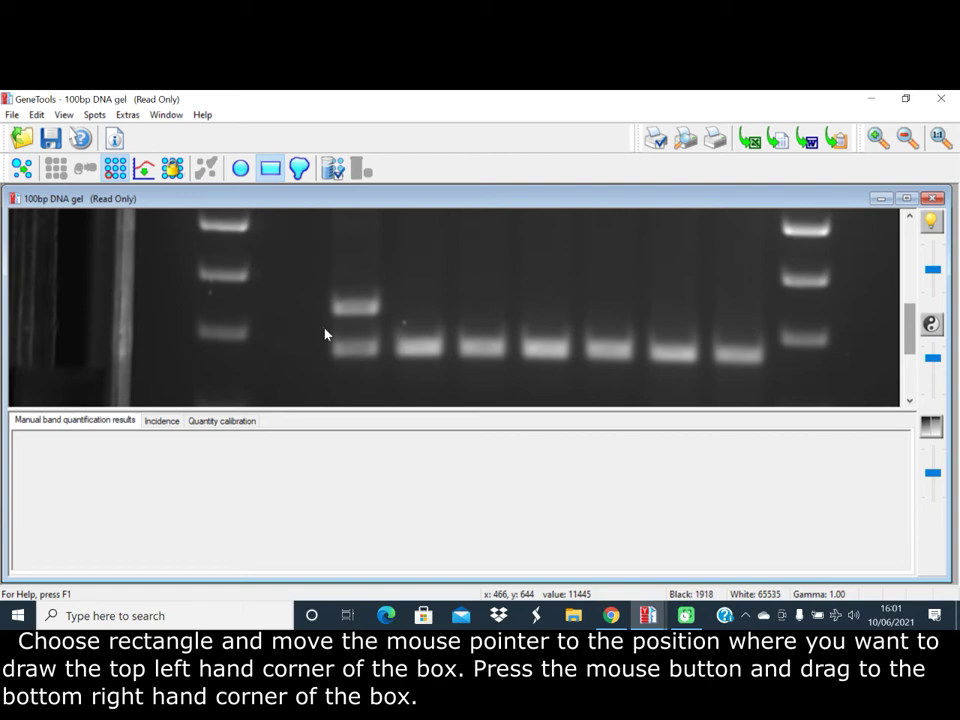
drag(324, 329, 383, 366)
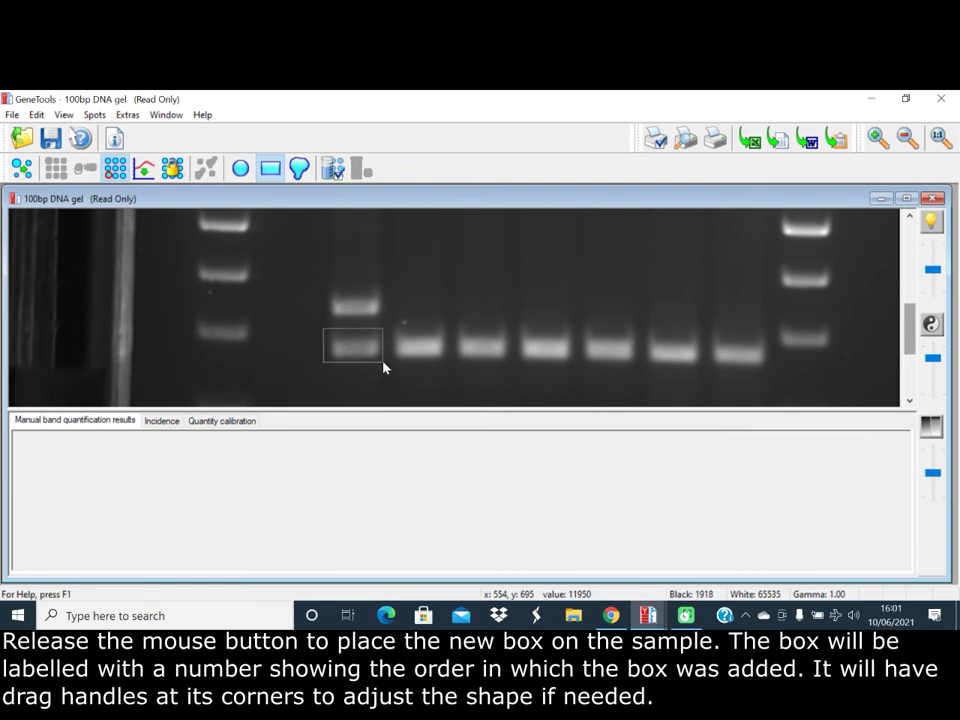
drag(383, 367, 383, 367)
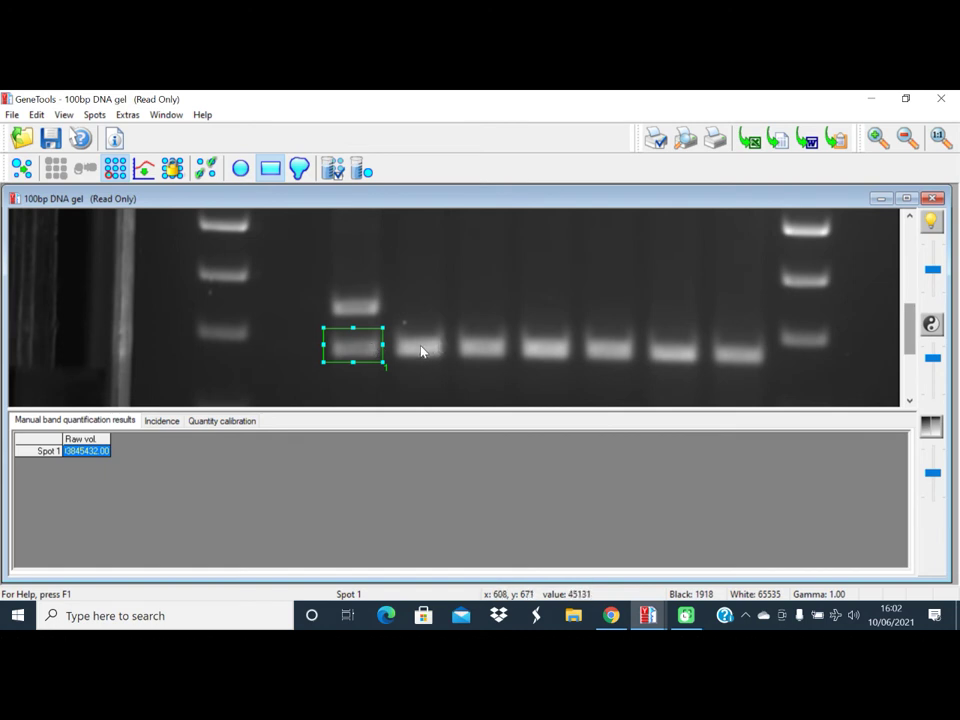
click(421, 350)
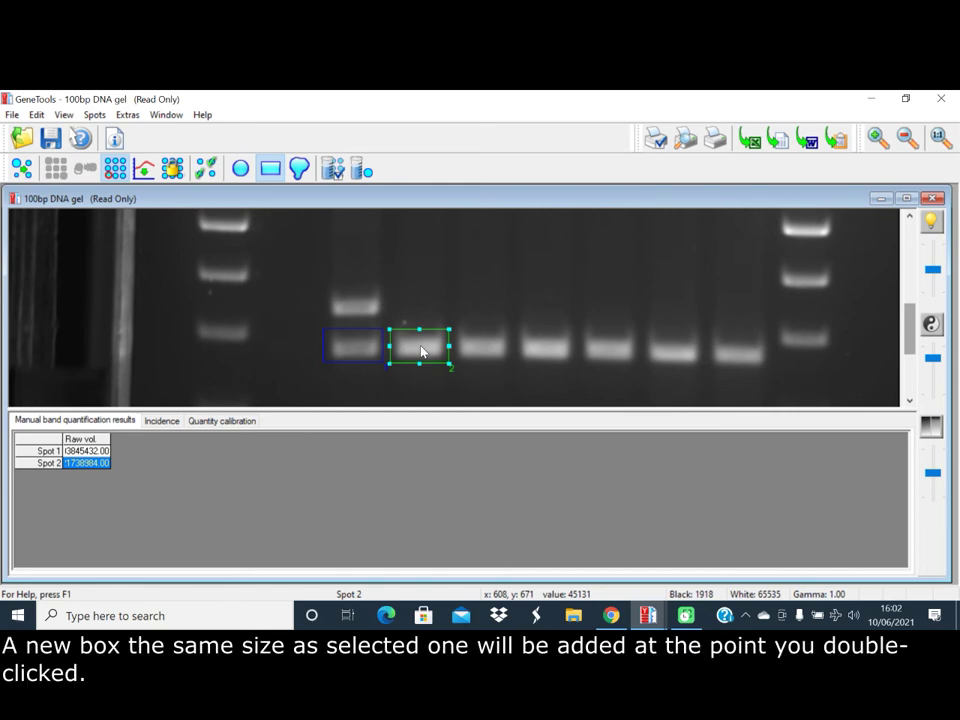
Add matching boxes on the next five bands as Spots 3 through 7.
double_click(484, 349)
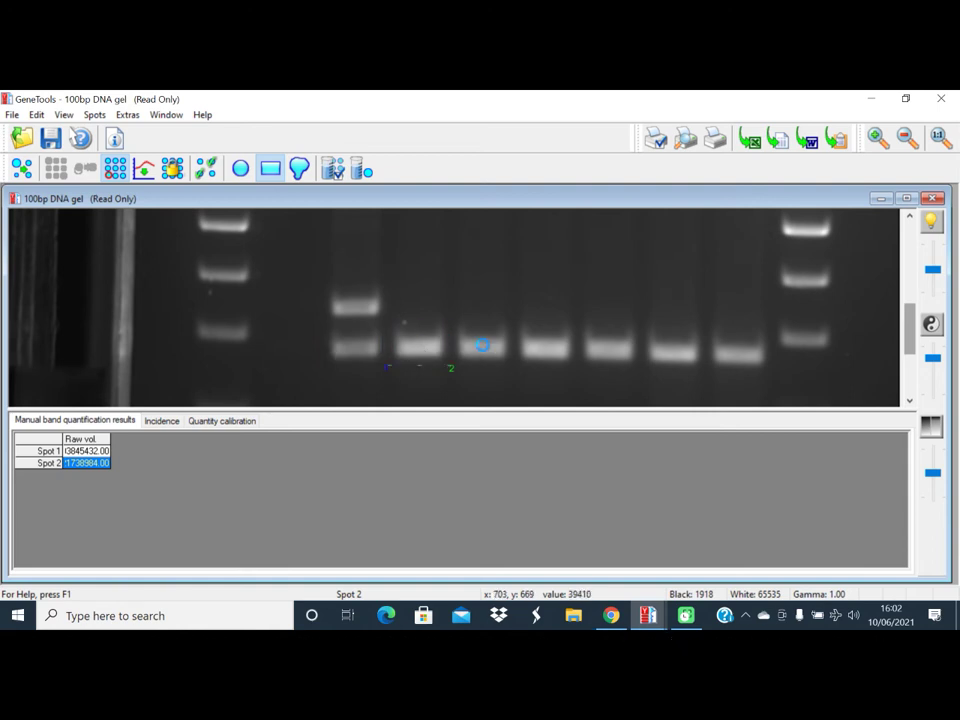
double_click(553, 349)
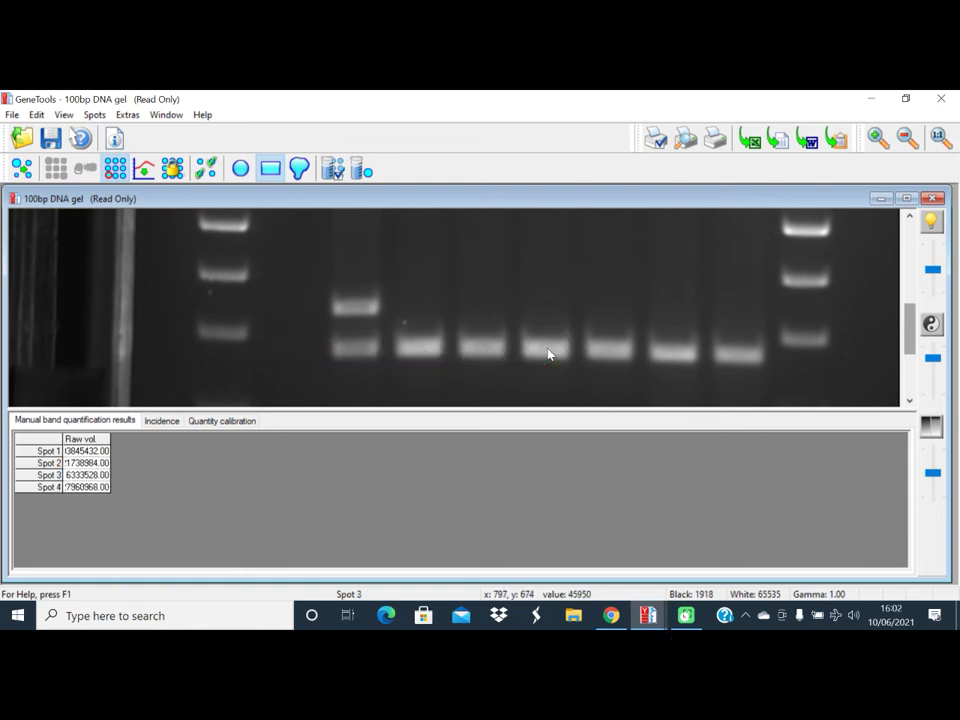
double_click(610, 354)
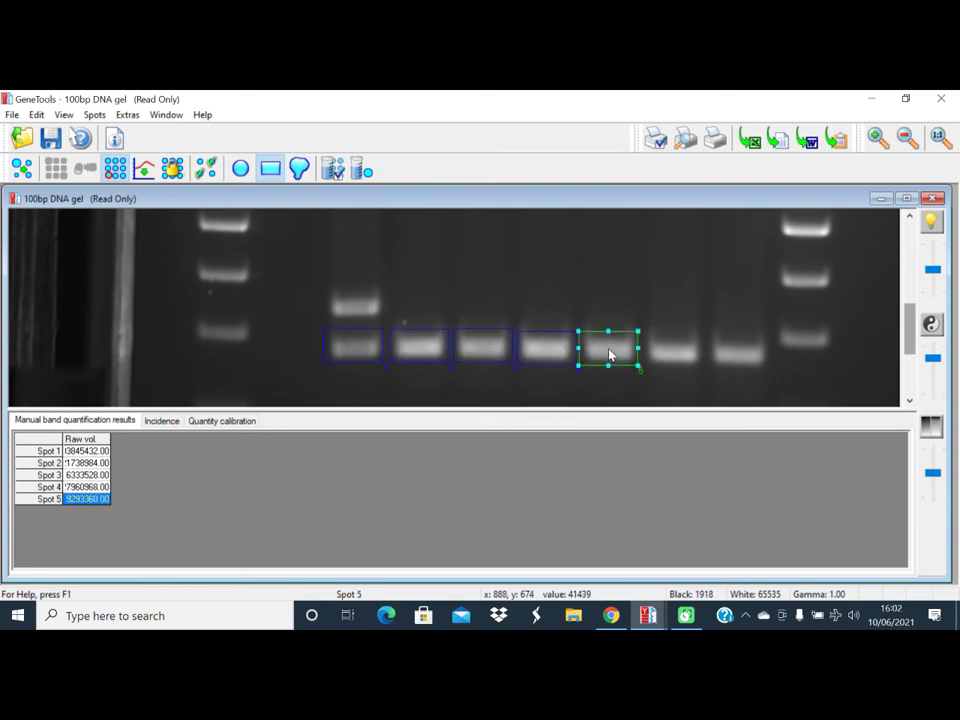
double_click(674, 354)
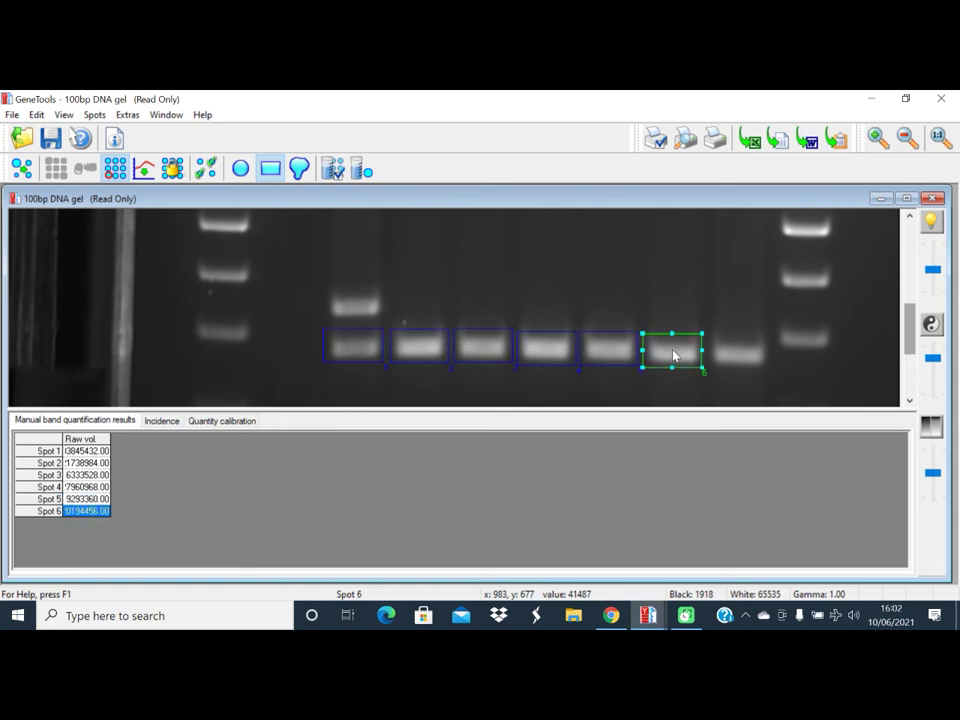
double_click(741, 360)
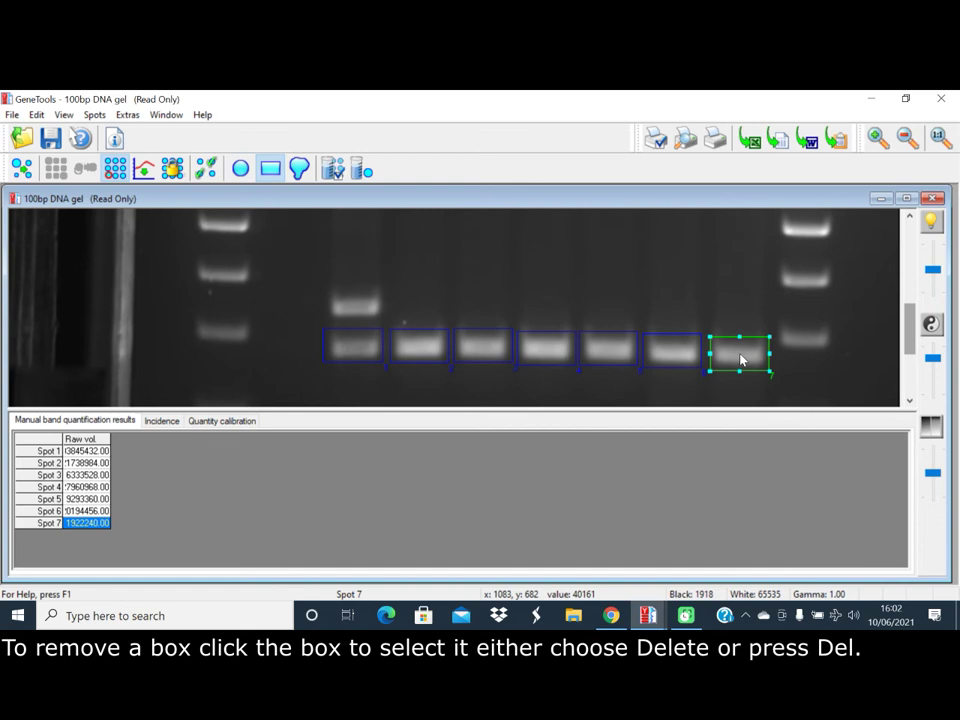
Delete the Spot 7 box from the last sample band.
right_click(740, 360)
click(727, 416)
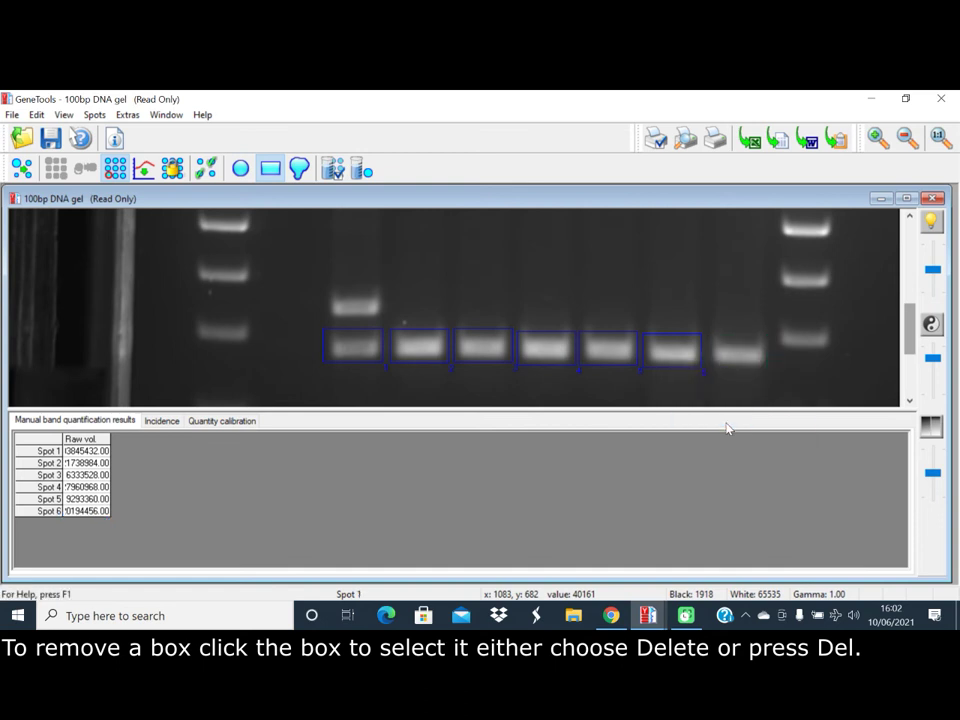
click(743, 360)
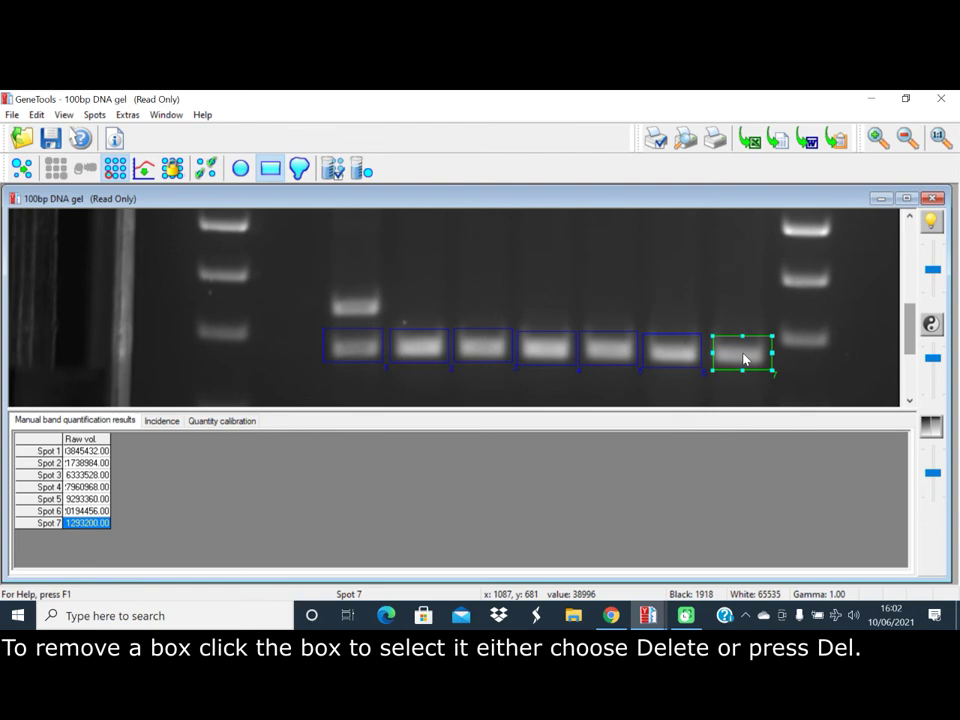
key(Delete)
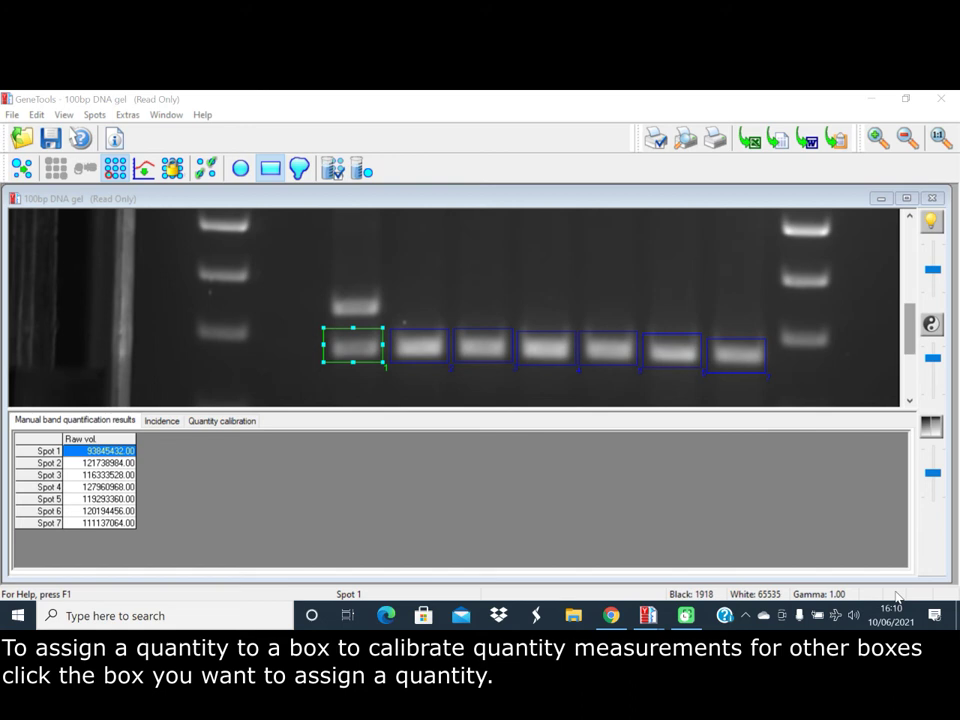
Assign Spot 1 a calibrated quantity of 100 so all spots get Quantity values.
click(358, 352)
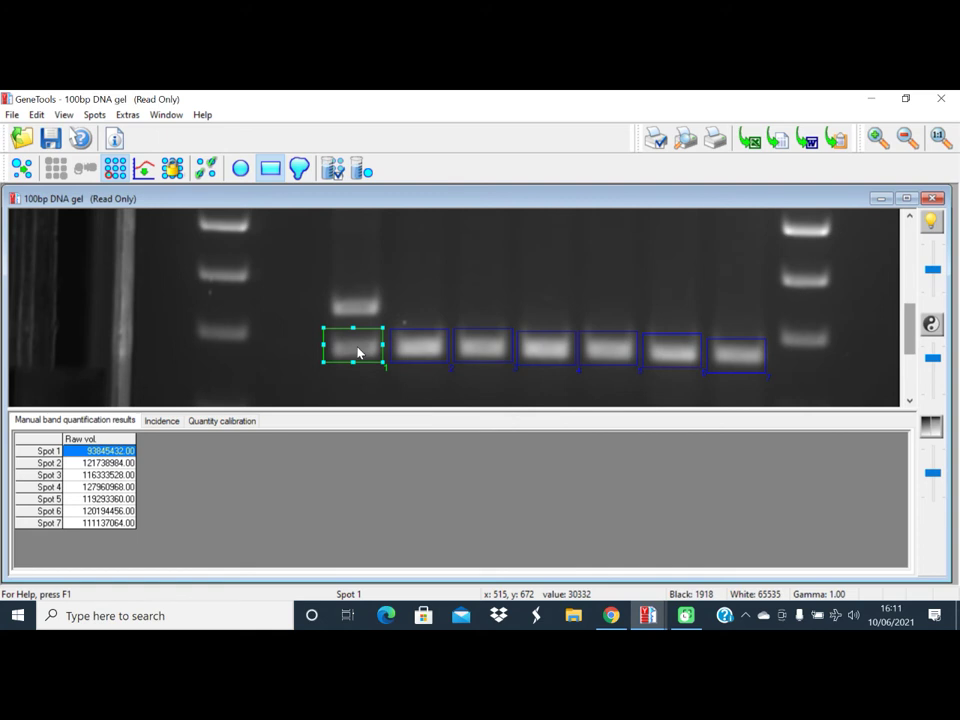
click(360, 173)
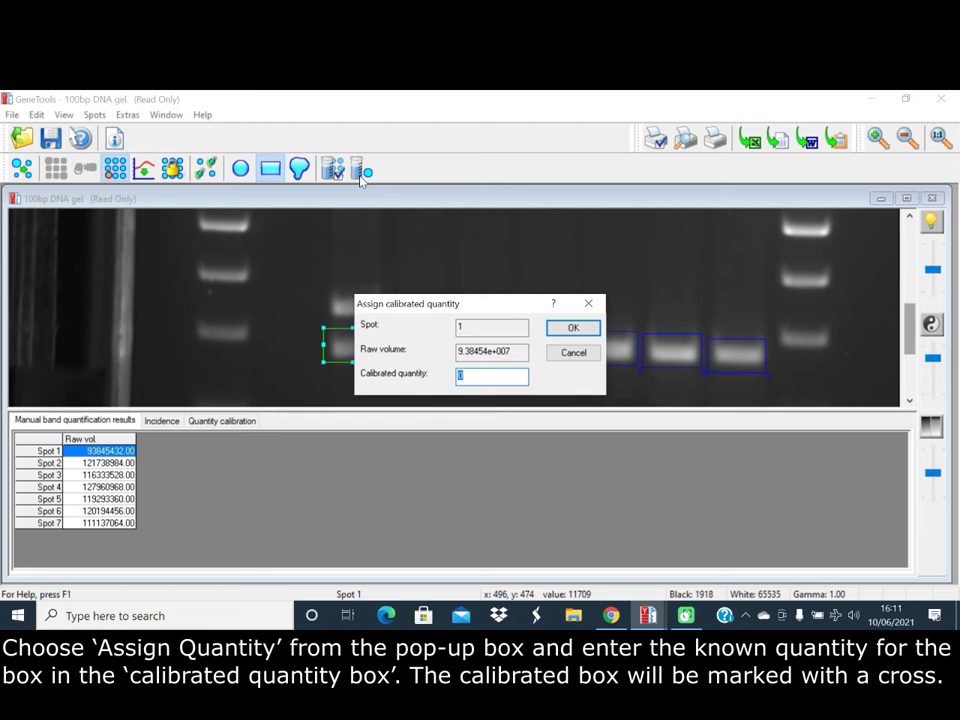
click(467, 375)
key(BackSpace)
text(100)
click(594, 330)
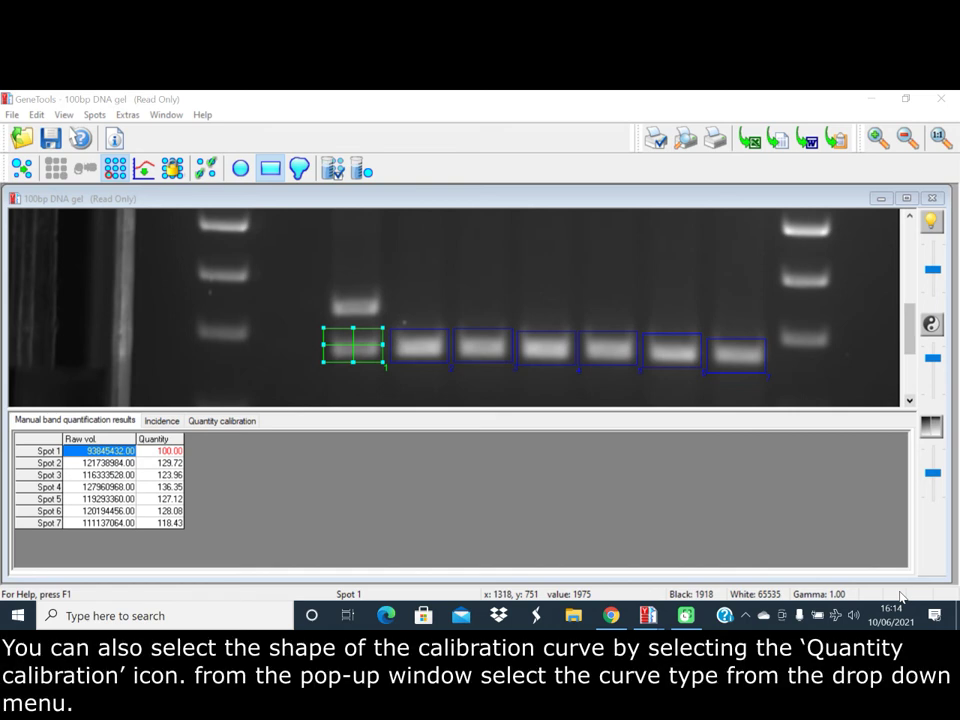
click(589, 300)
click(331, 169)
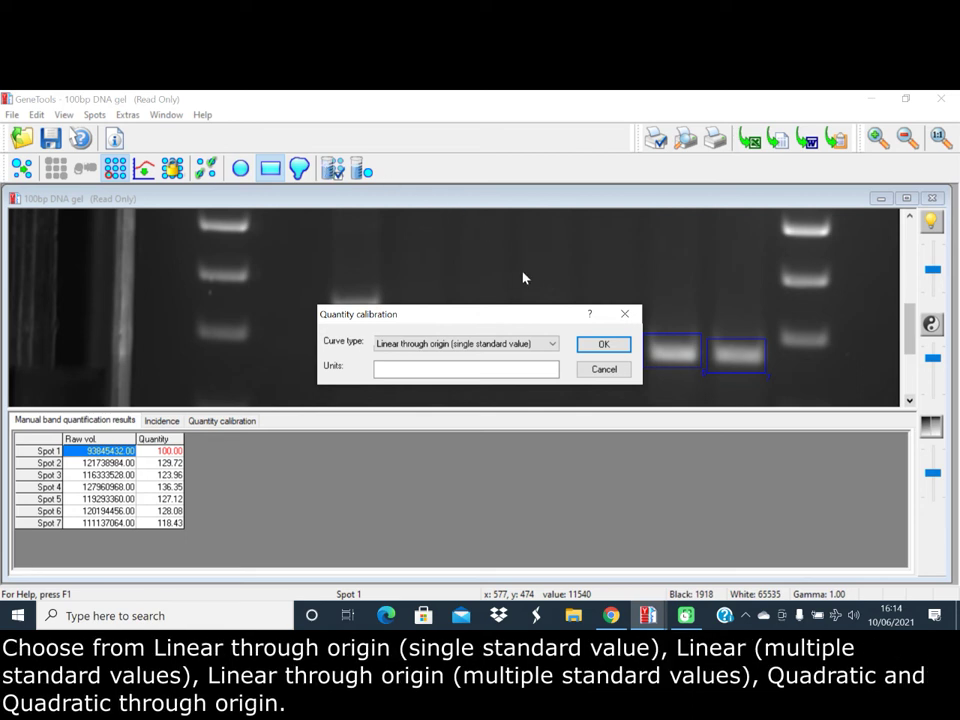
click(553, 344)
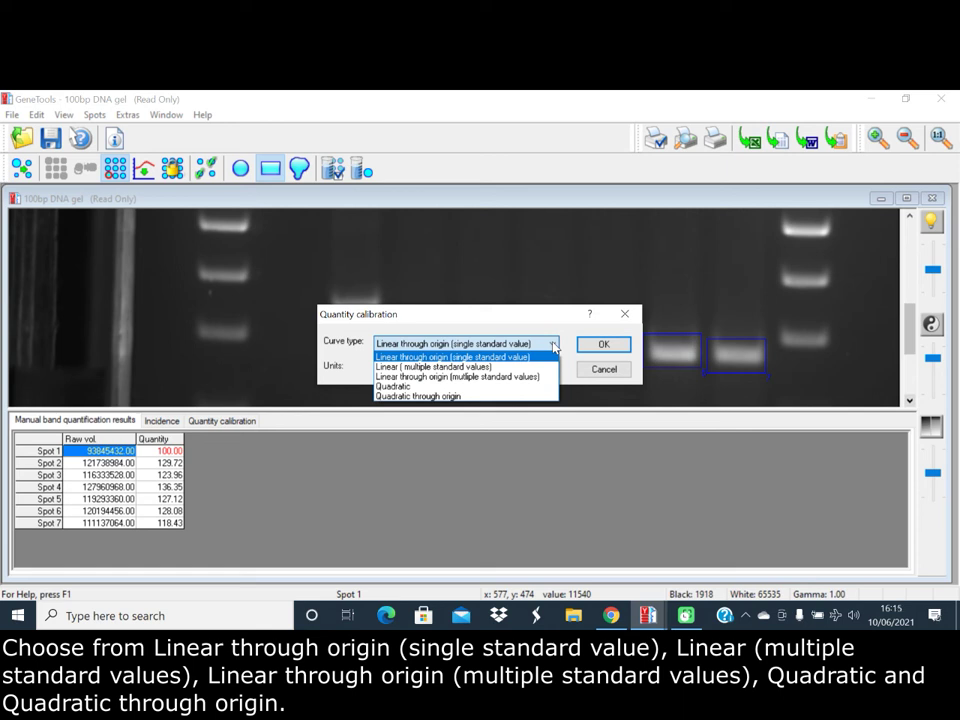
click(546, 357)
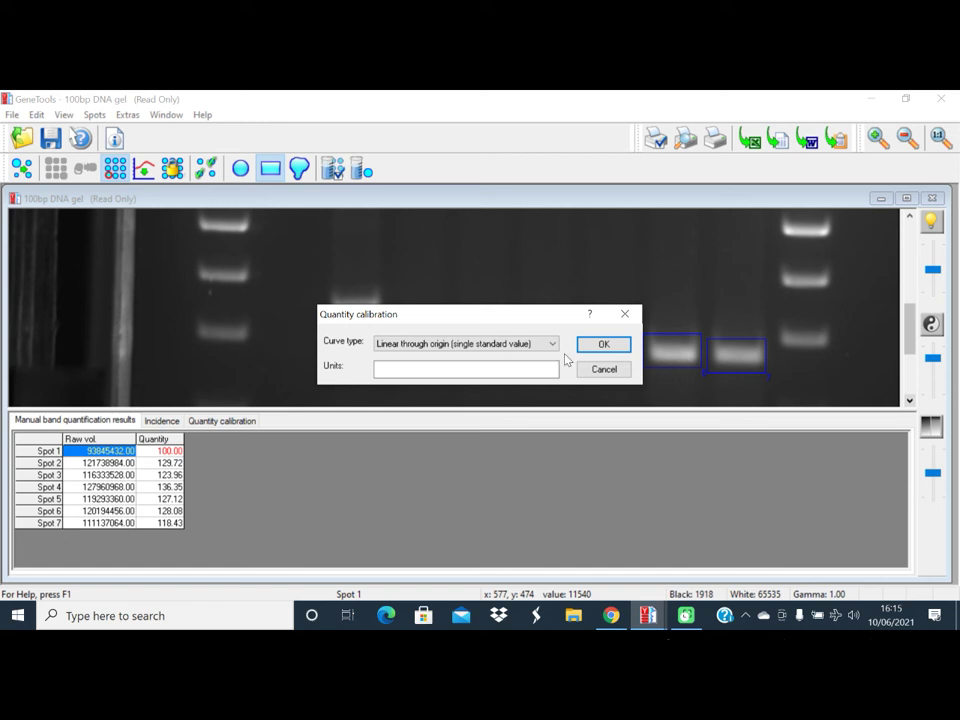
click(603, 344)
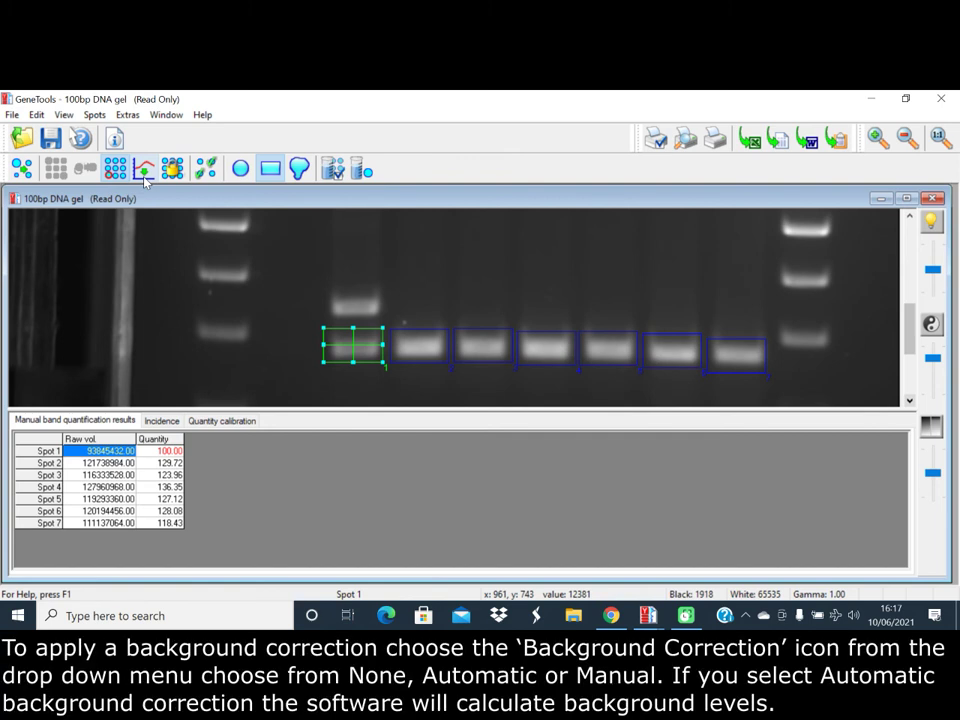
Apply Manual background correction using background boxes left of lane one and above band two.
click(145, 176)
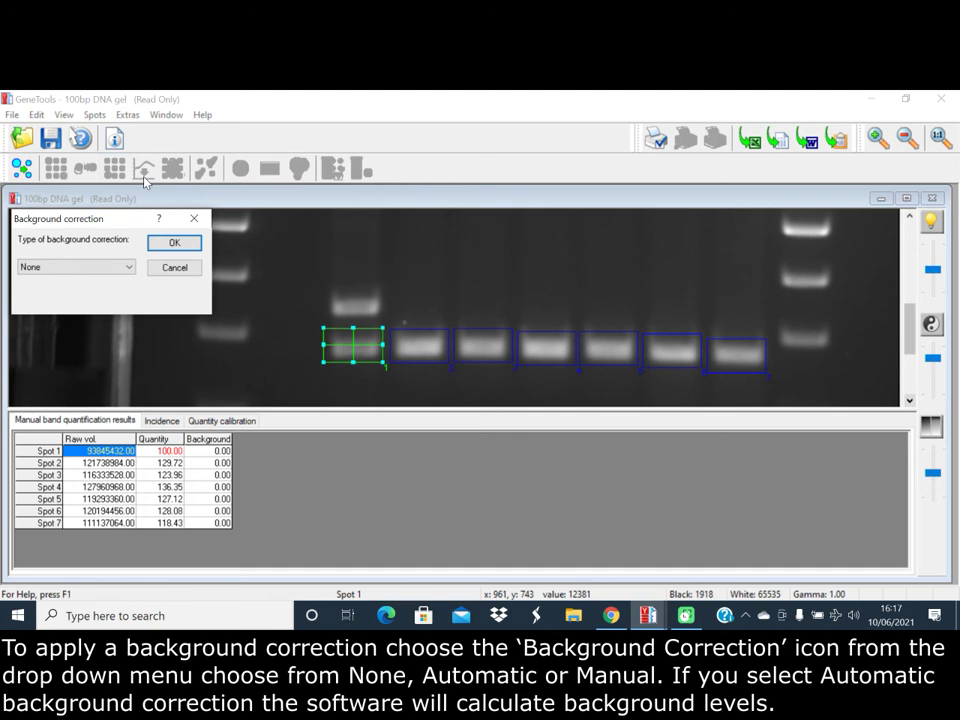
click(128, 267)
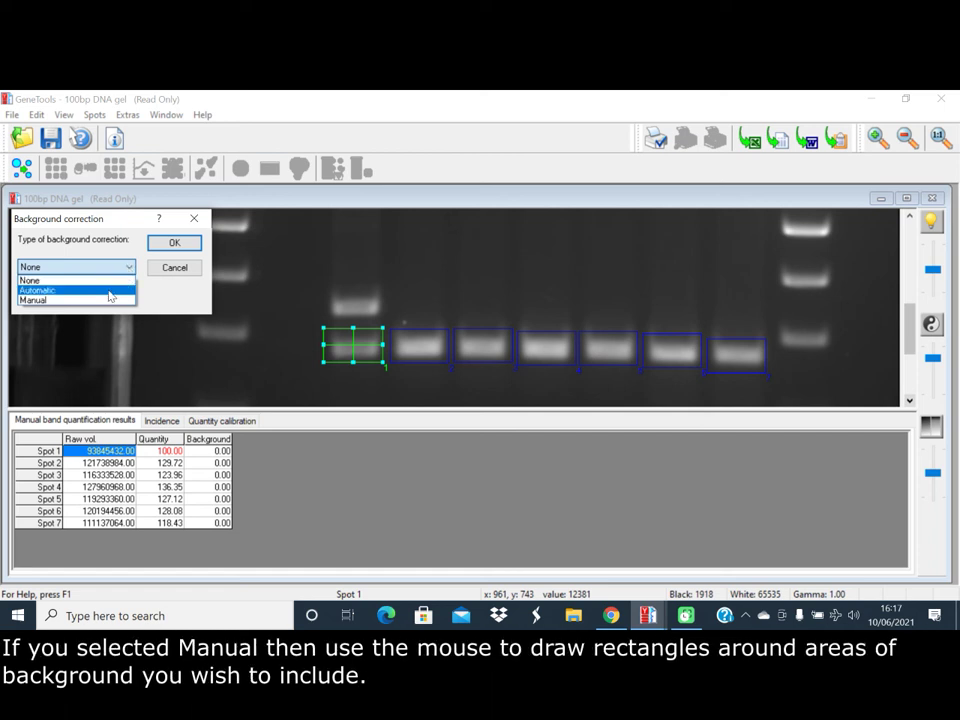
click(111, 300)
click(310, 289)
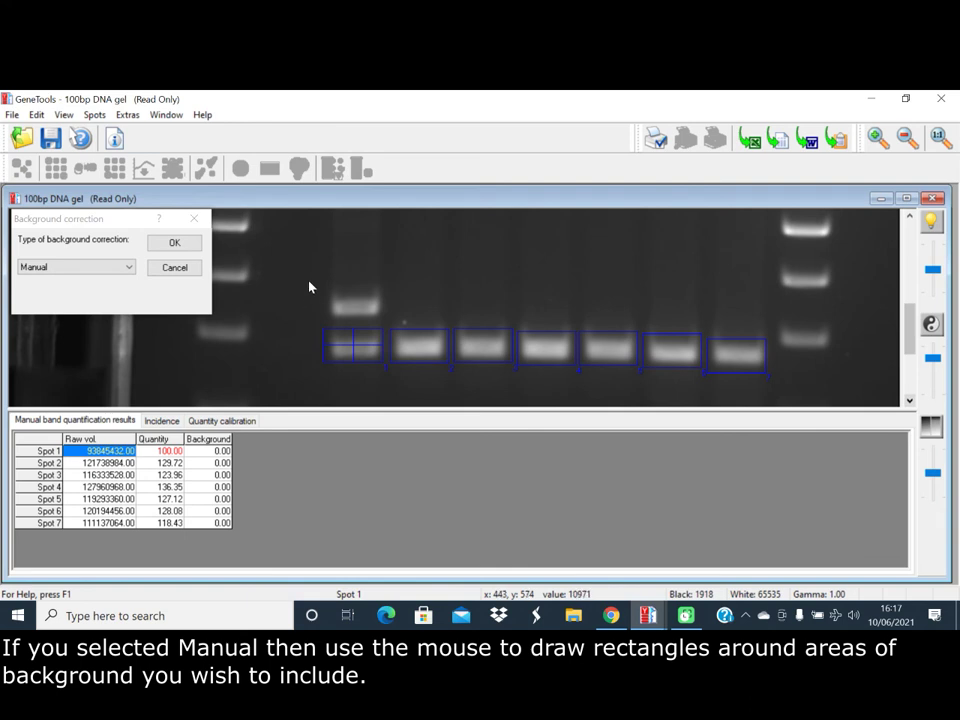
drag(284, 260, 322, 288)
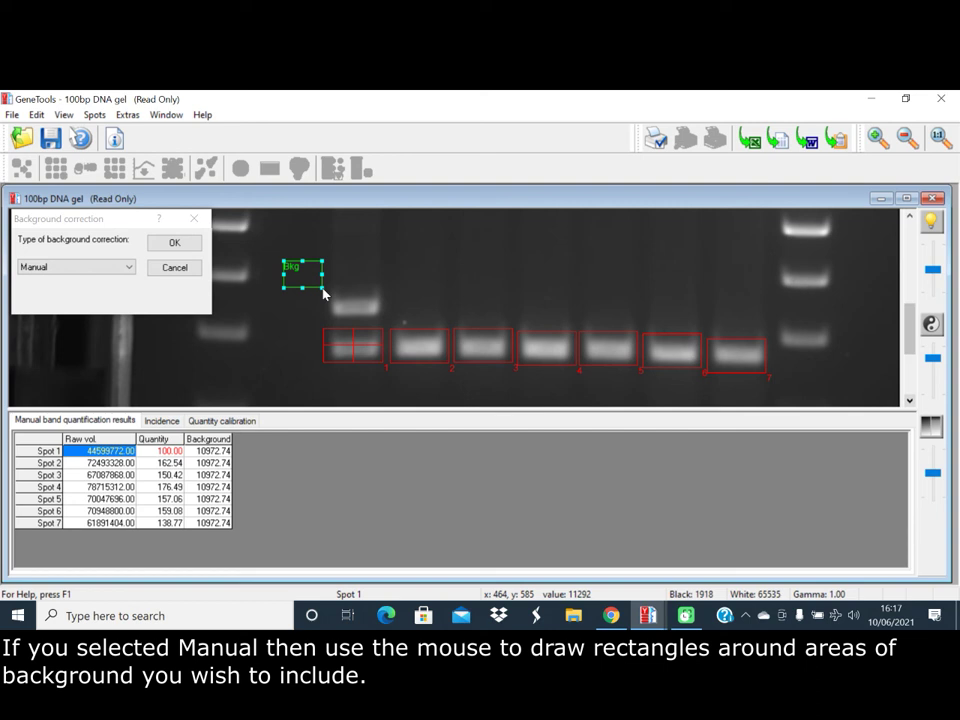
drag(402, 280, 448, 313)
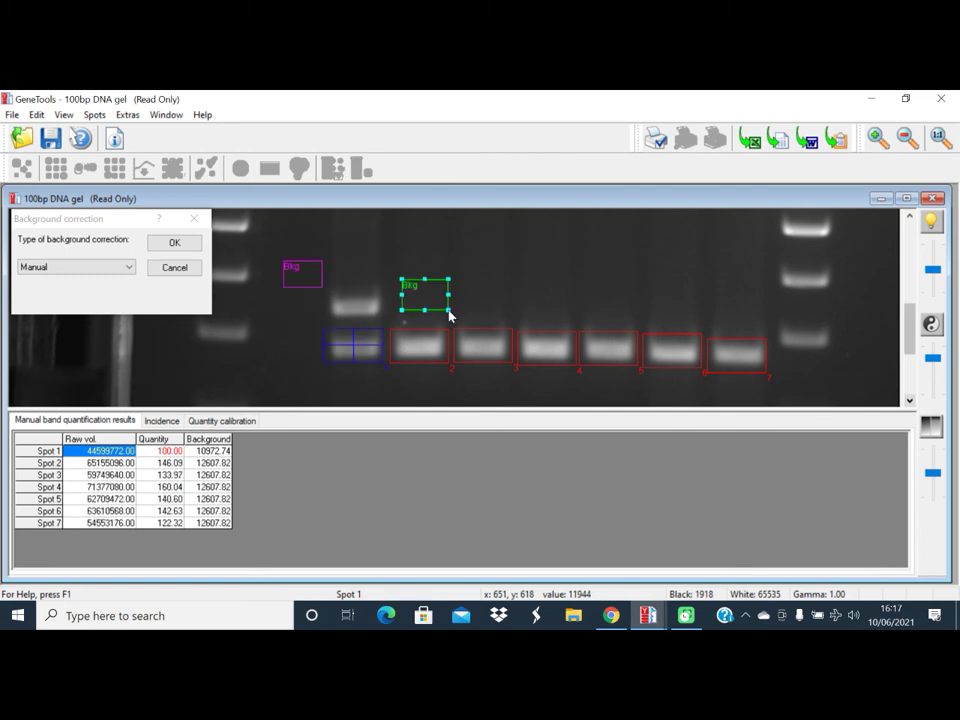
click(197, 244)
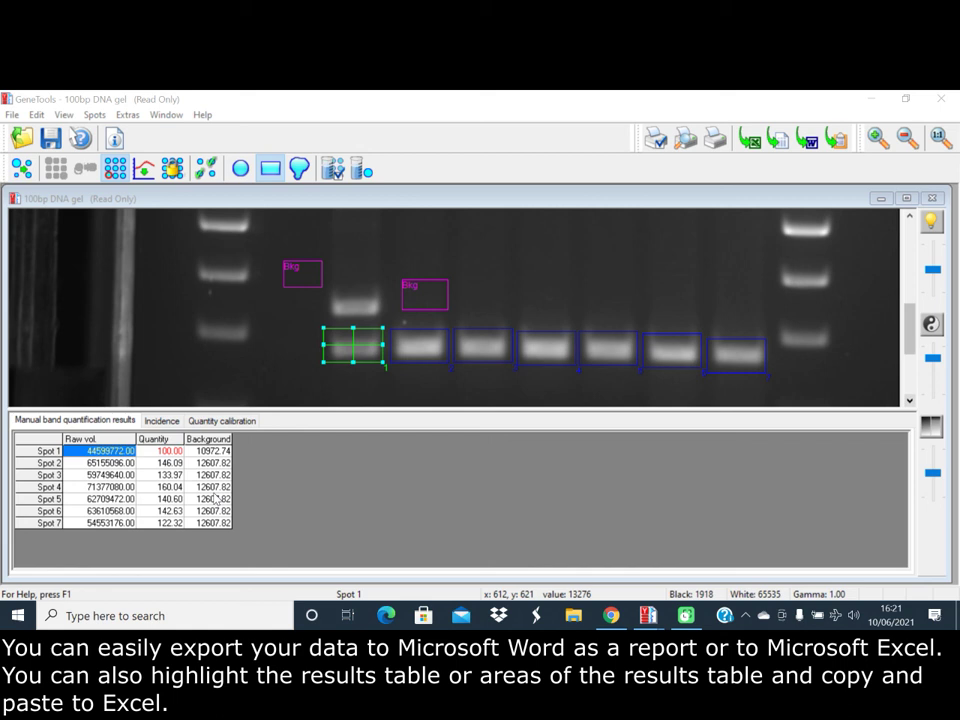
Export the band quantification results as a Microsoft Word report.
click(215, 498)
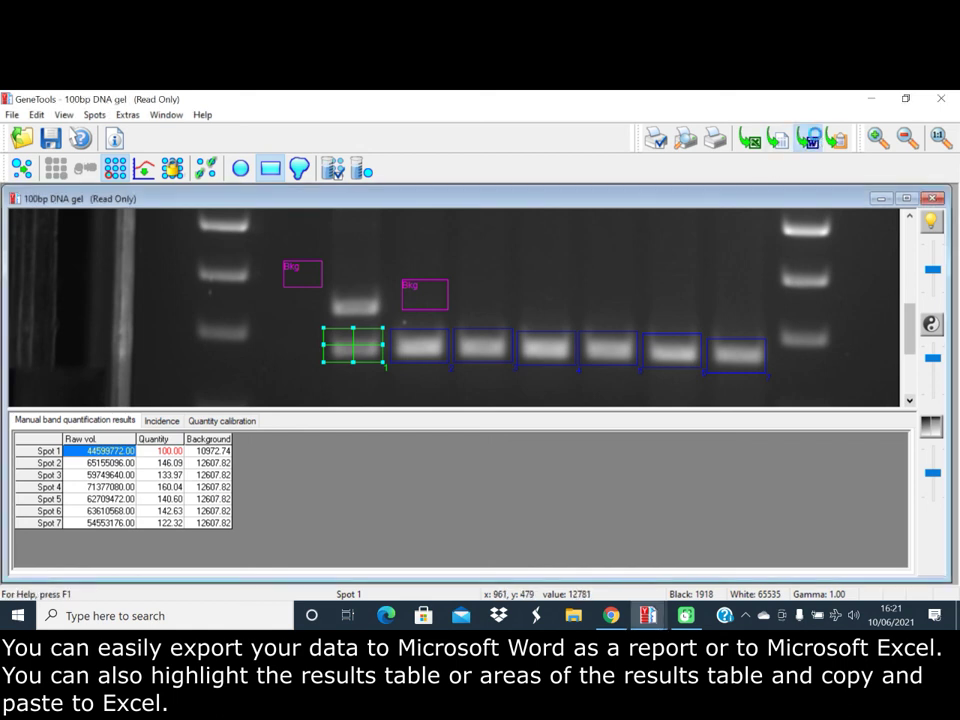
click(811, 140)
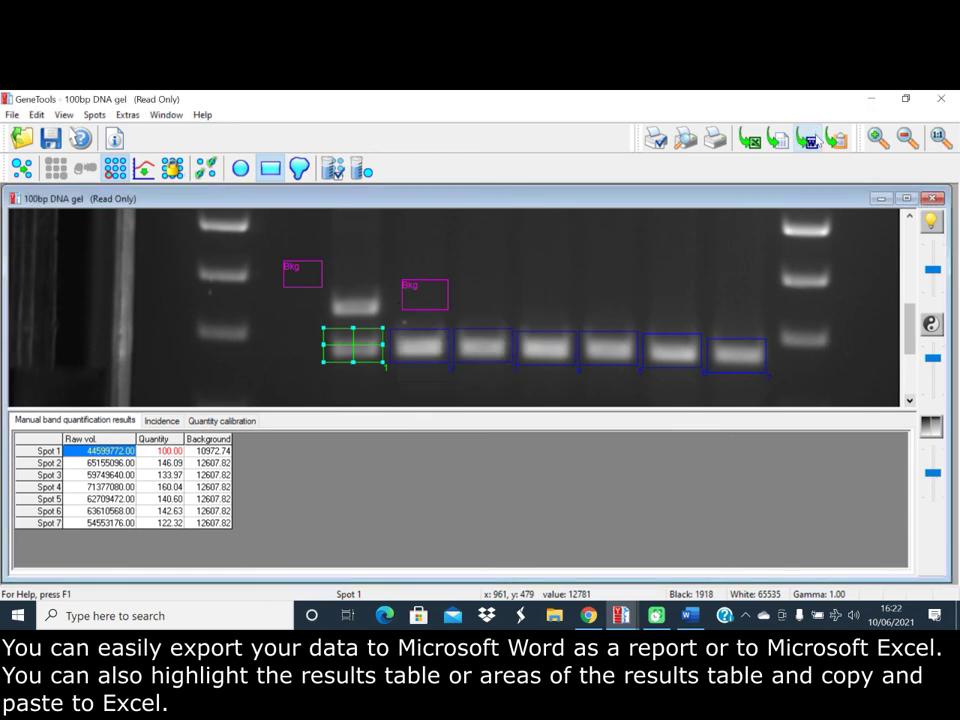
Close the exported Word report without saving, then export the results table to Excel.
click(691, 615)
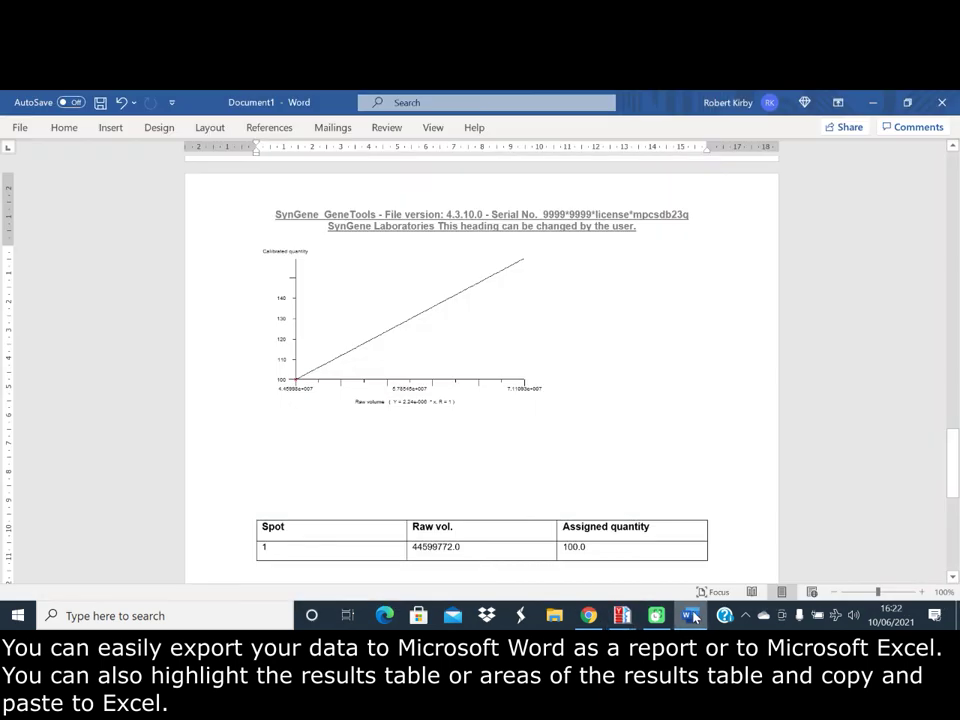
click(940, 104)
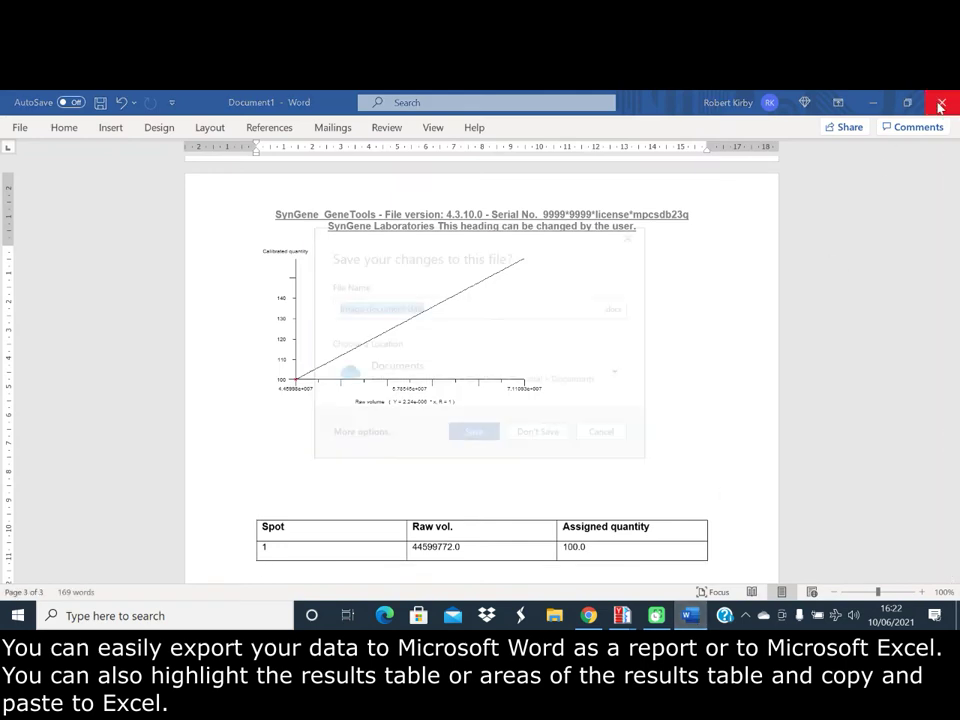
click(533, 435)
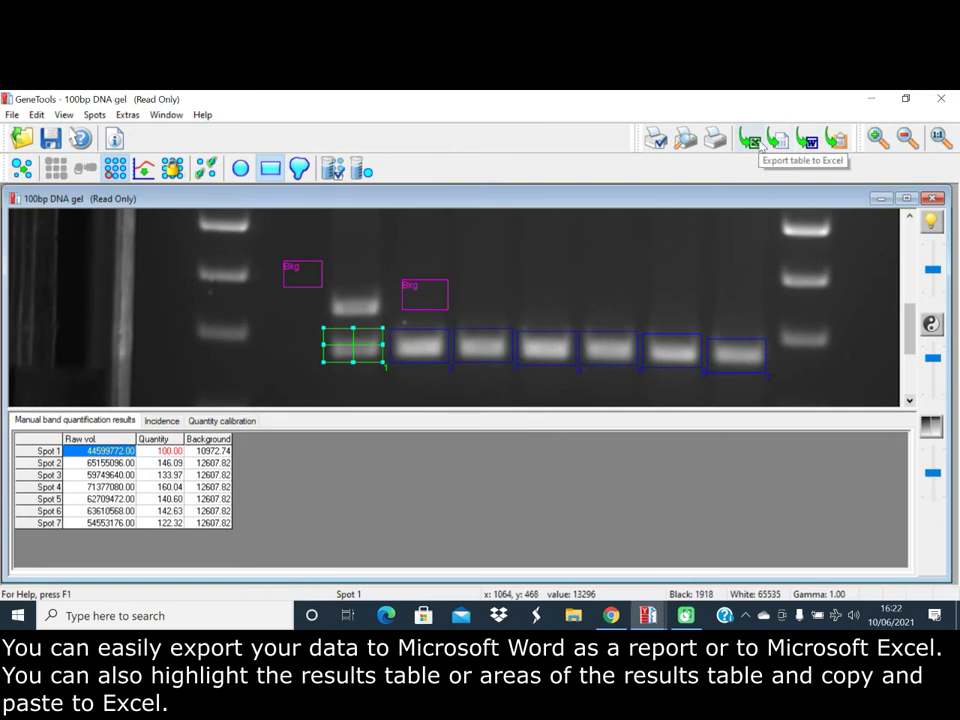
click(761, 144)
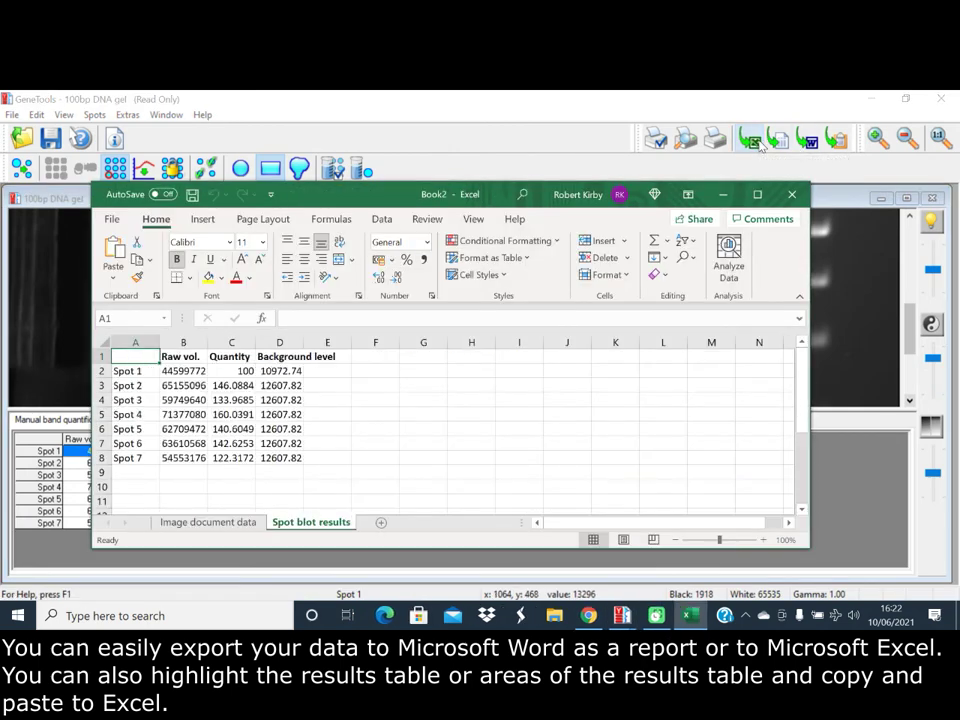
click(792, 194)
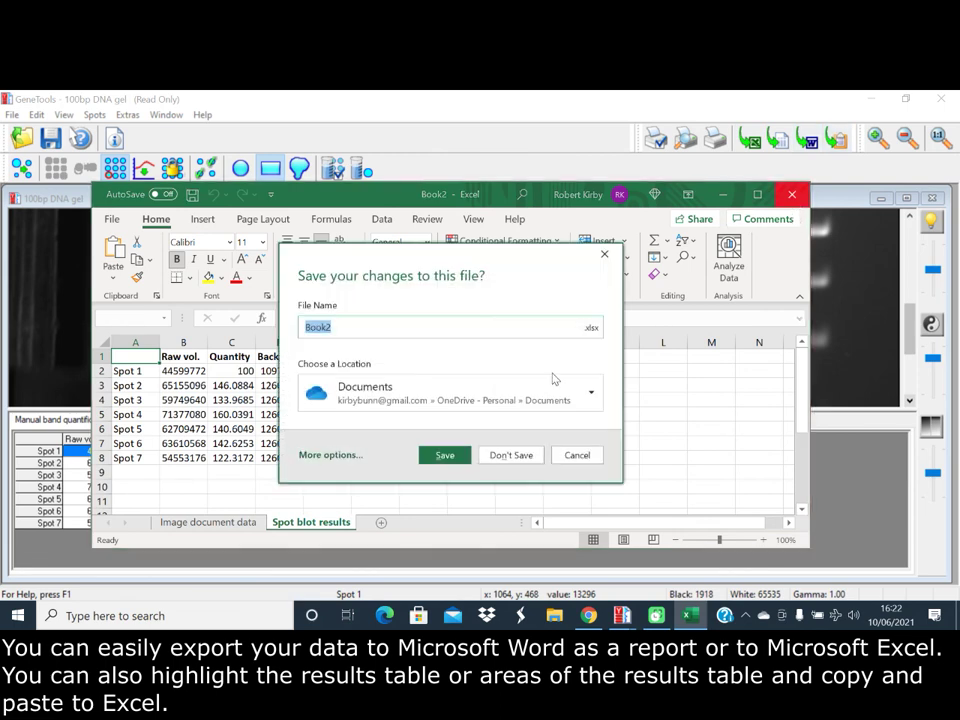
click(514, 456)
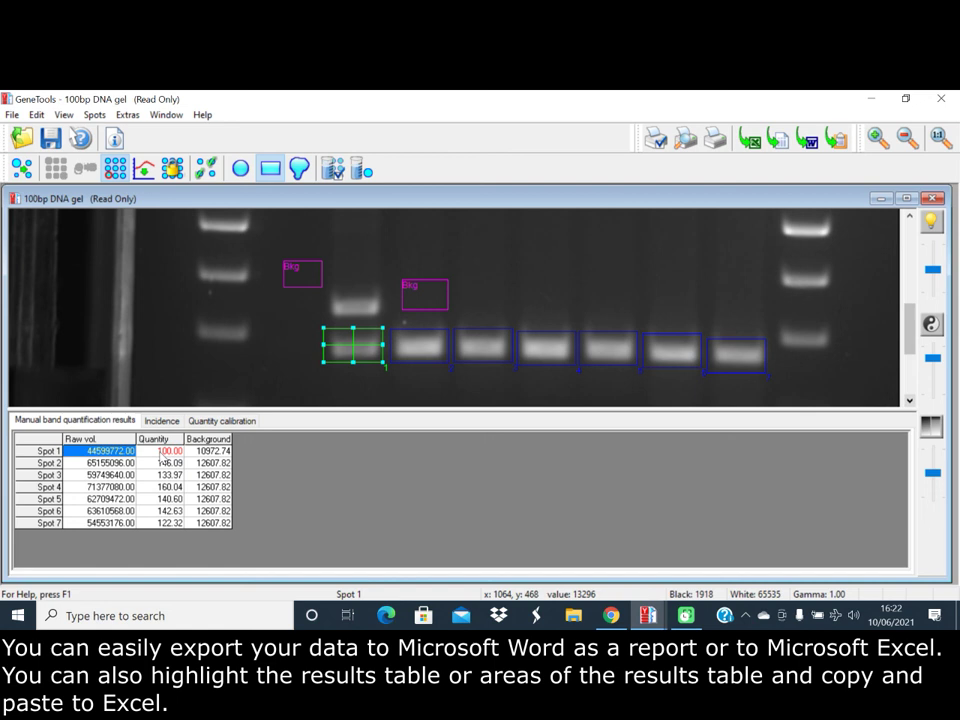
Select all seven spot rows of the results table and copy them to the clipboard.
drag(160, 463, 198, 514)
click(200, 517)
key(ctrl+a)
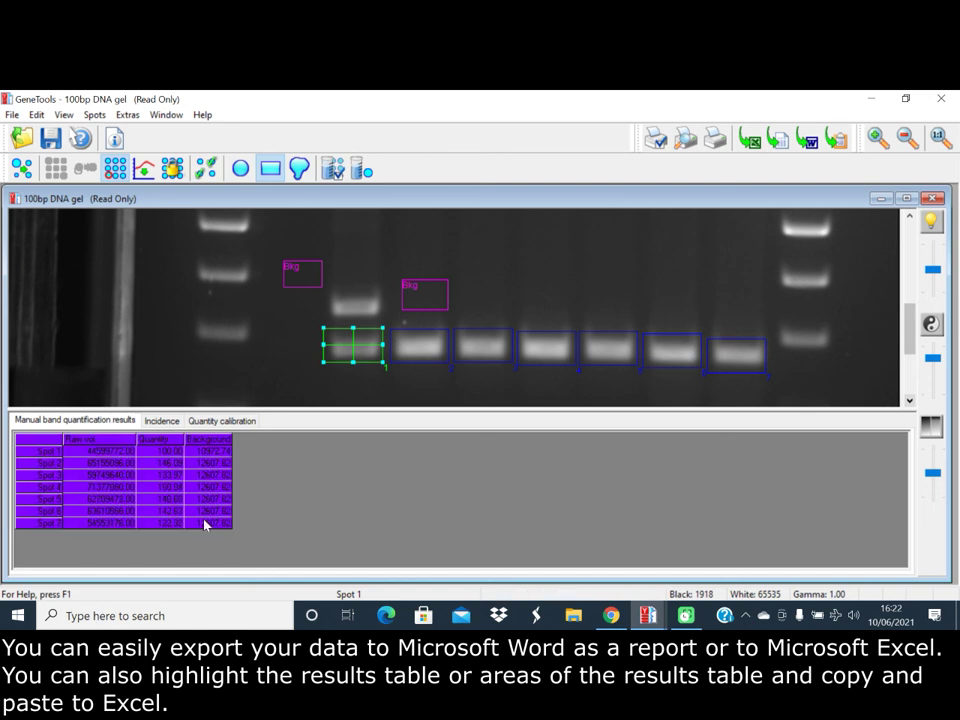
key(ctrl+c)
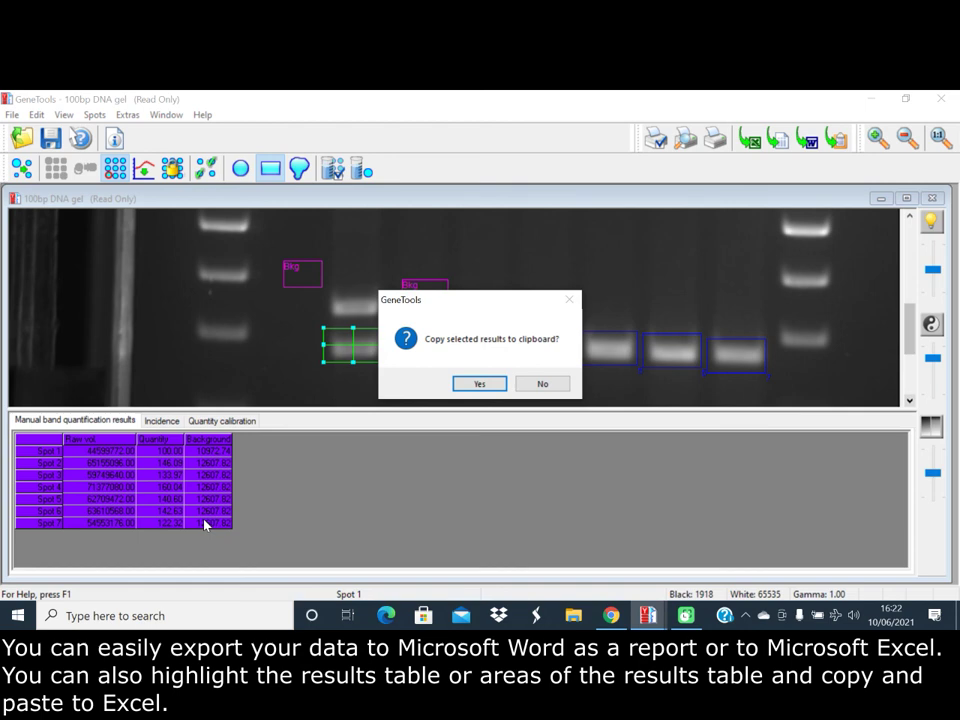
click(485, 389)
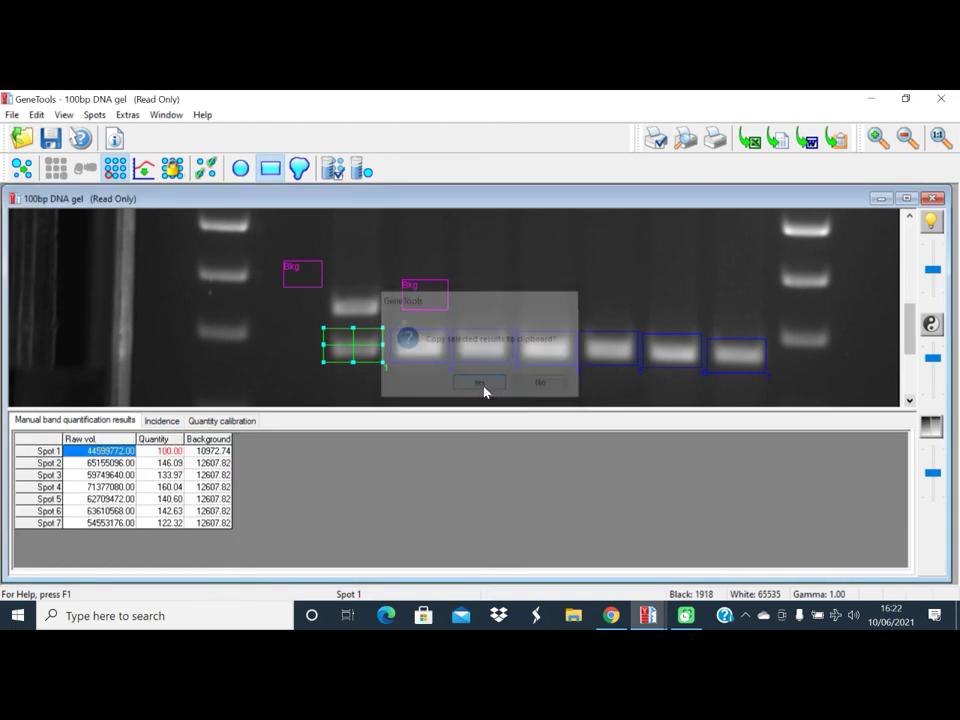